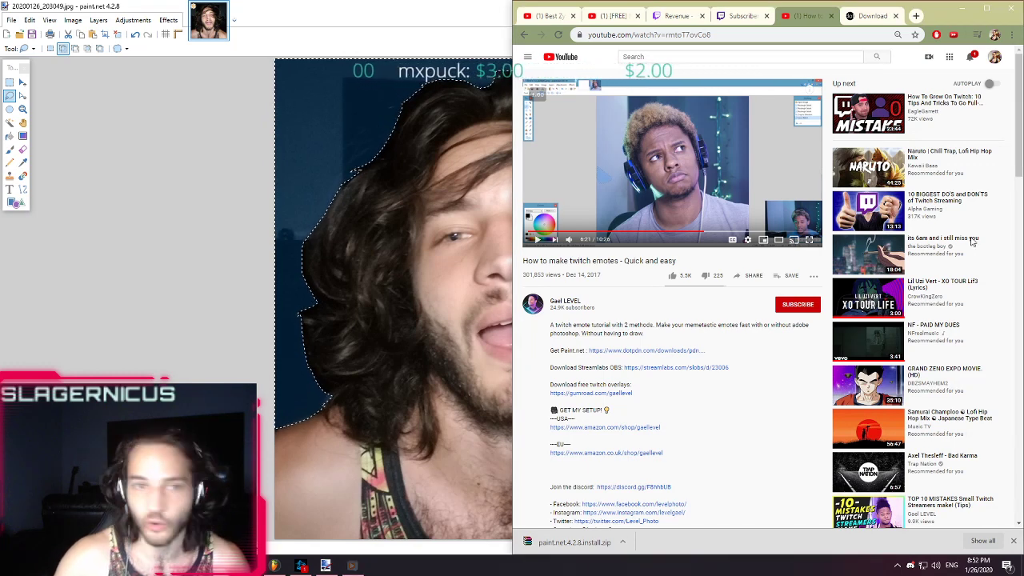
# - Skip ahead in the YouTube emote tutorial and view full screen how the background around the subject is cut out
pyautogui.click(676, 197)
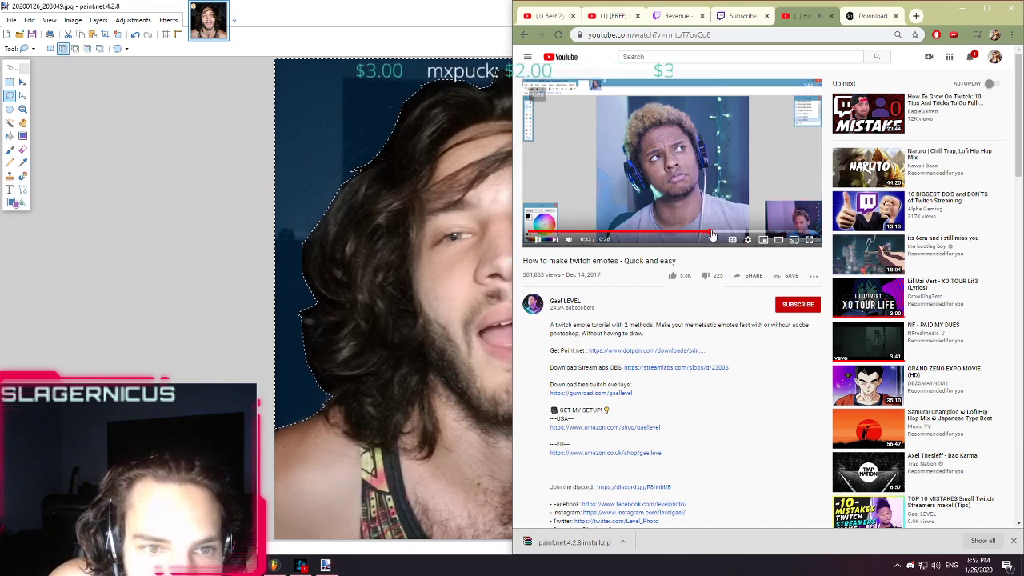
pyautogui.click(720, 233)
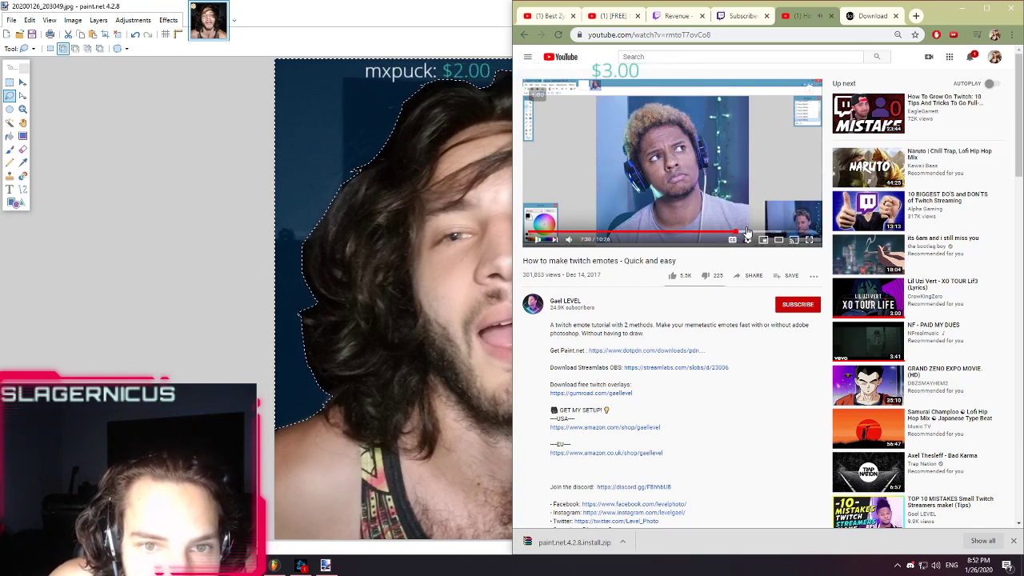
pyautogui.click(755, 233)
pyautogui.click(744, 233)
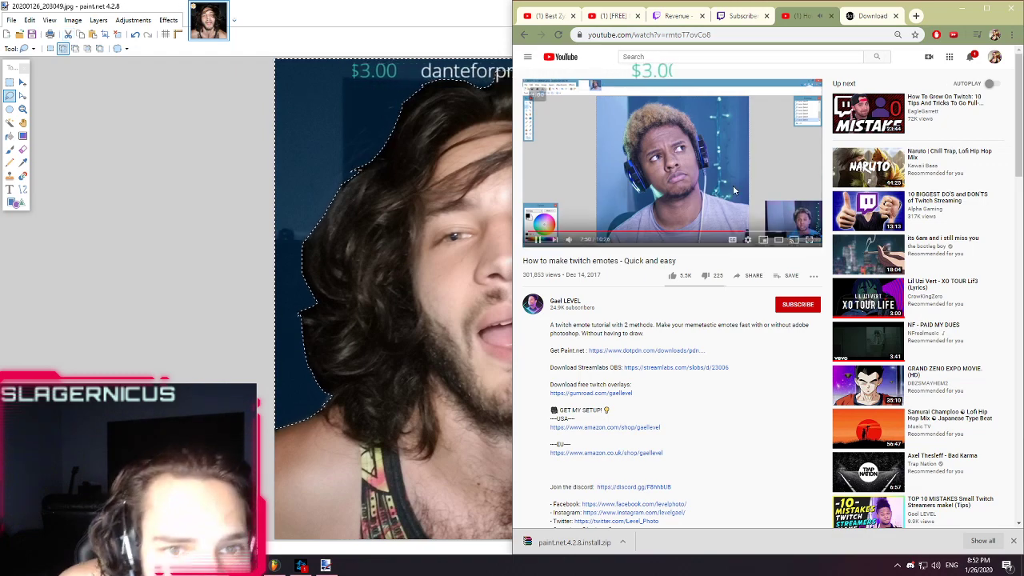
pyautogui.click(796, 240)
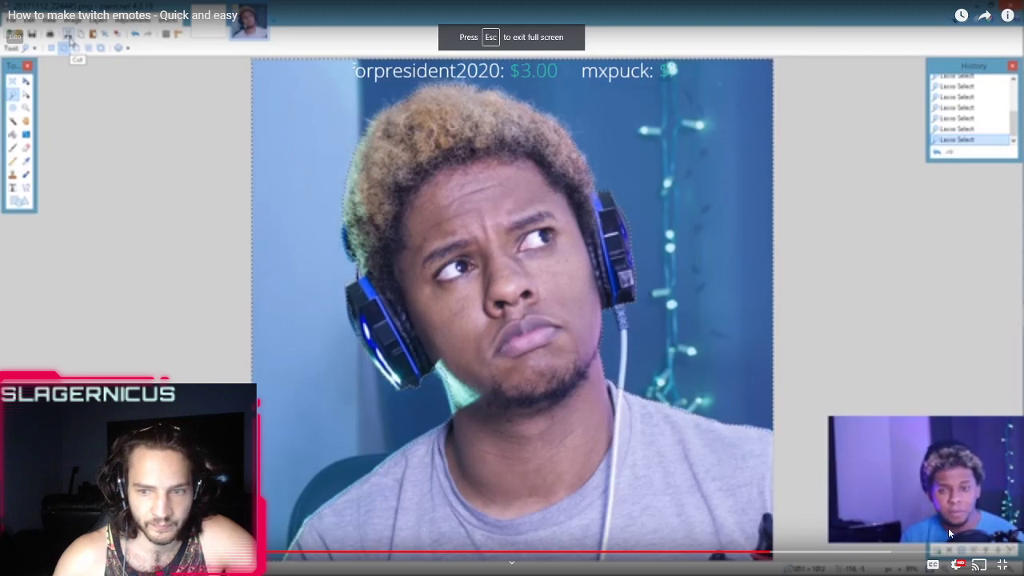
pyautogui.click(1004, 567)
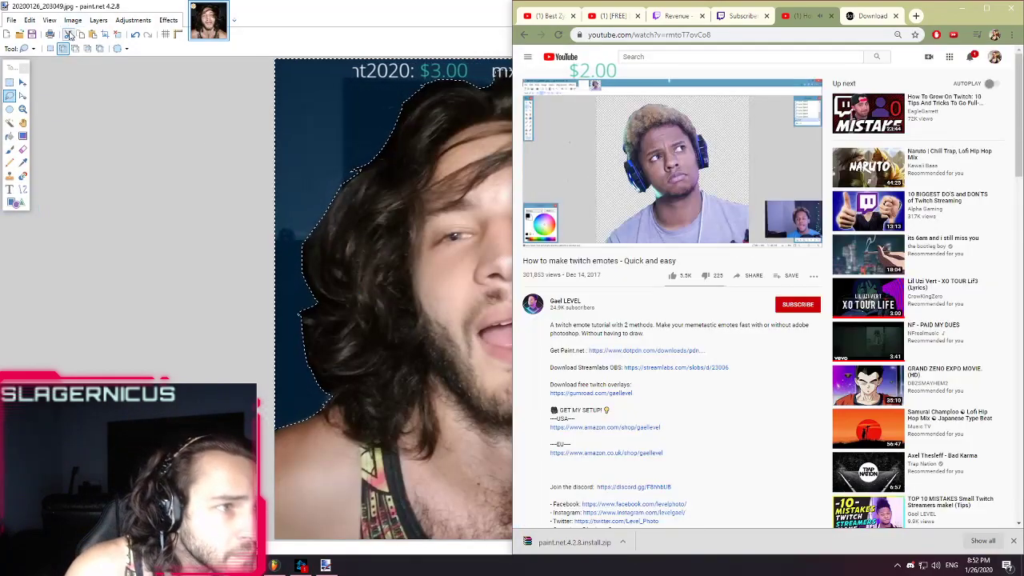
# - Switch to paint.net, cut out the selected background, and resize the image to 112 × 112 pixels with Best Quality resampling
pyautogui.click(63, 48)
pyautogui.click(62, 48)
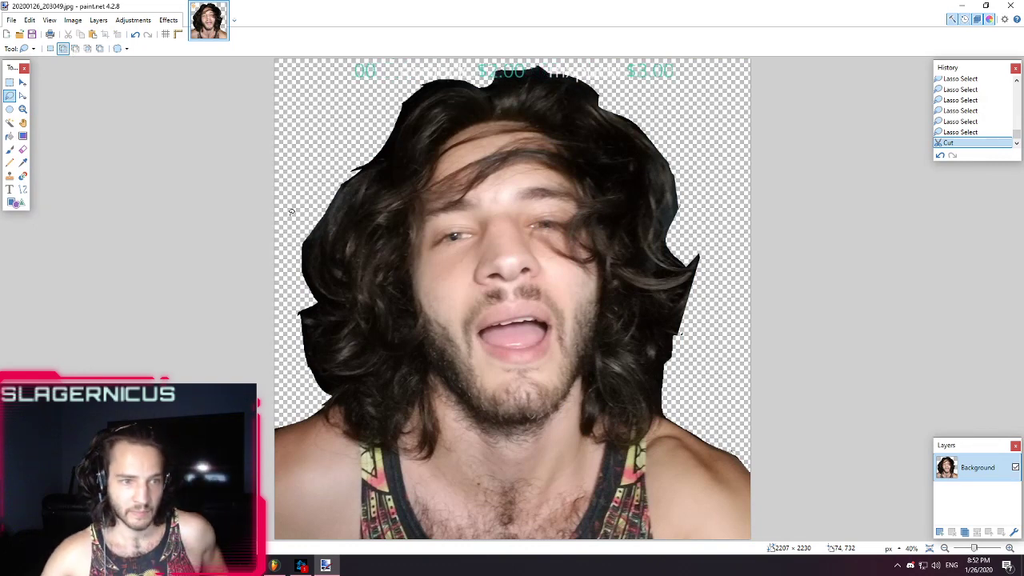
pyautogui.click(73, 20)
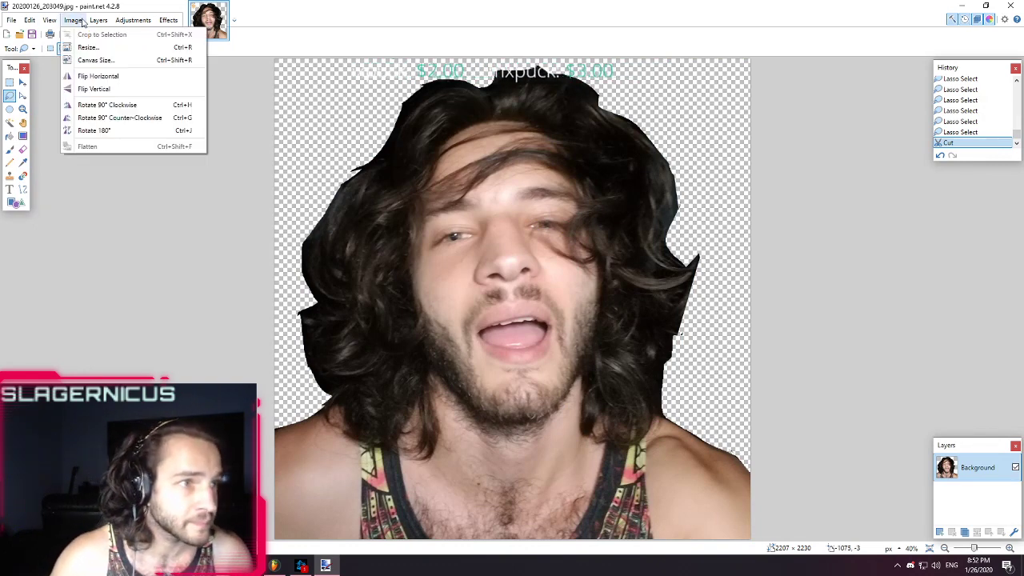
pyautogui.click(87, 47)
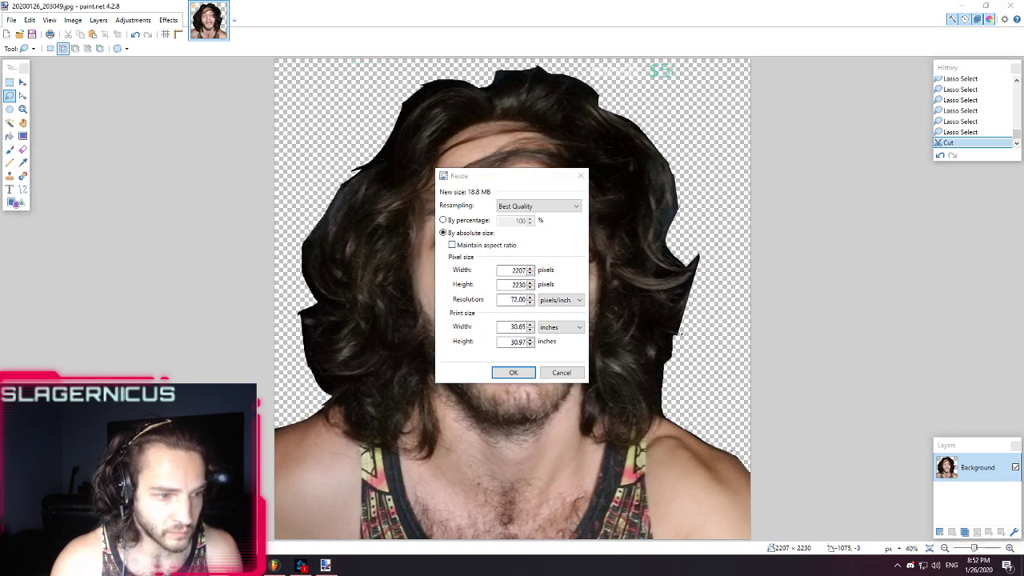
pyautogui.hotkey('alt', 'Tab')
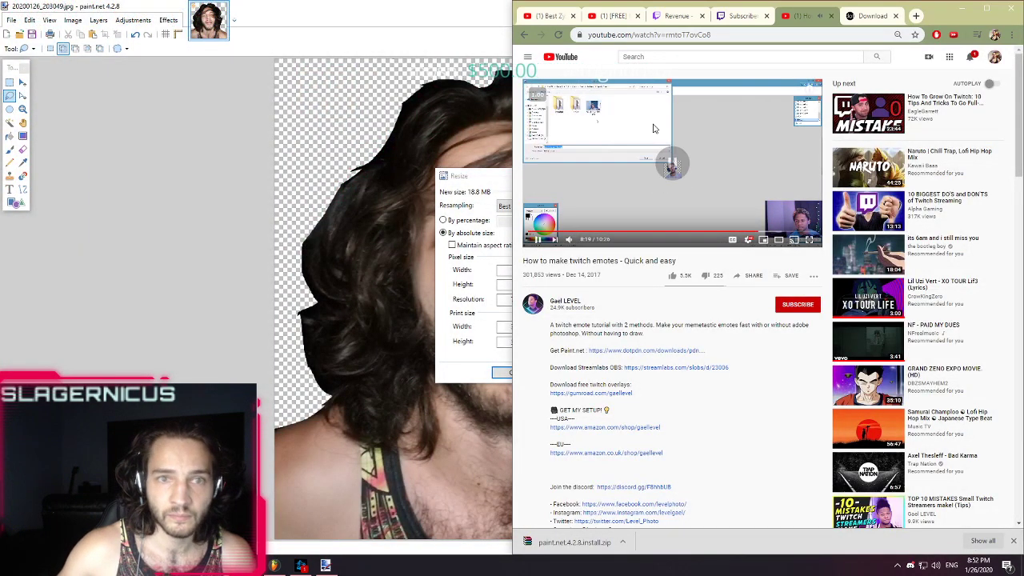
pyautogui.click(495, 178)
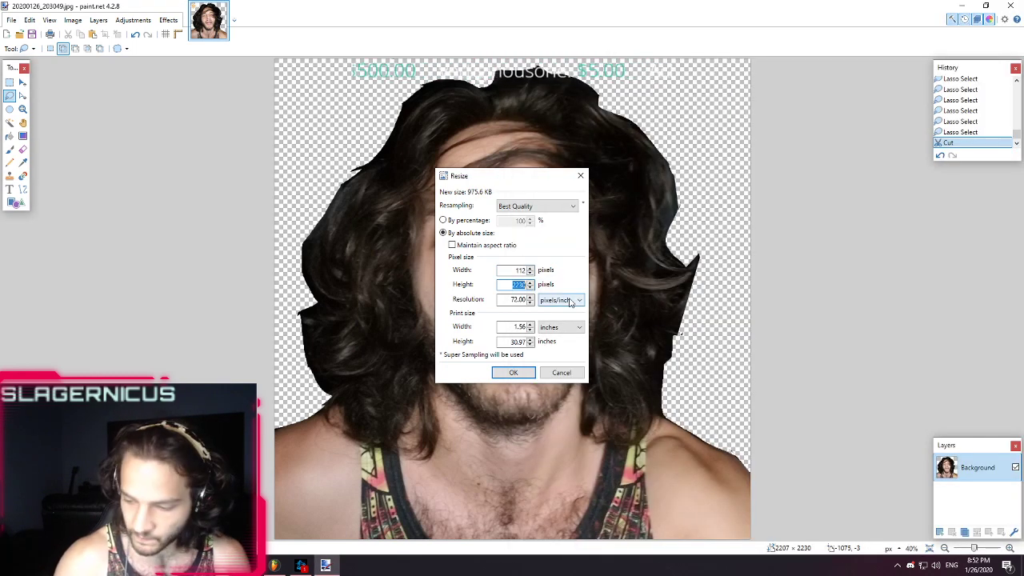
pyautogui.write('2')
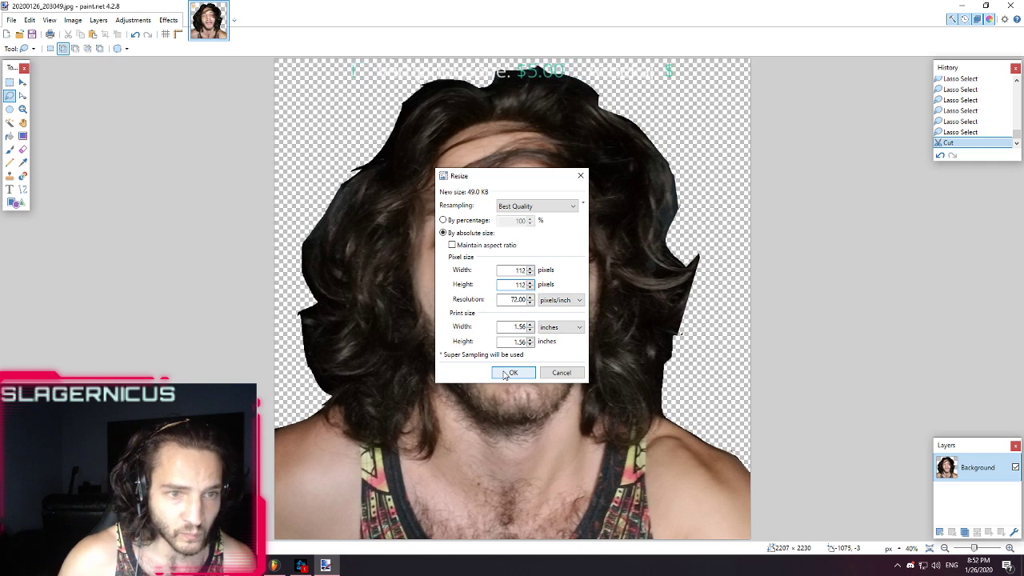
pyautogui.click(512, 373)
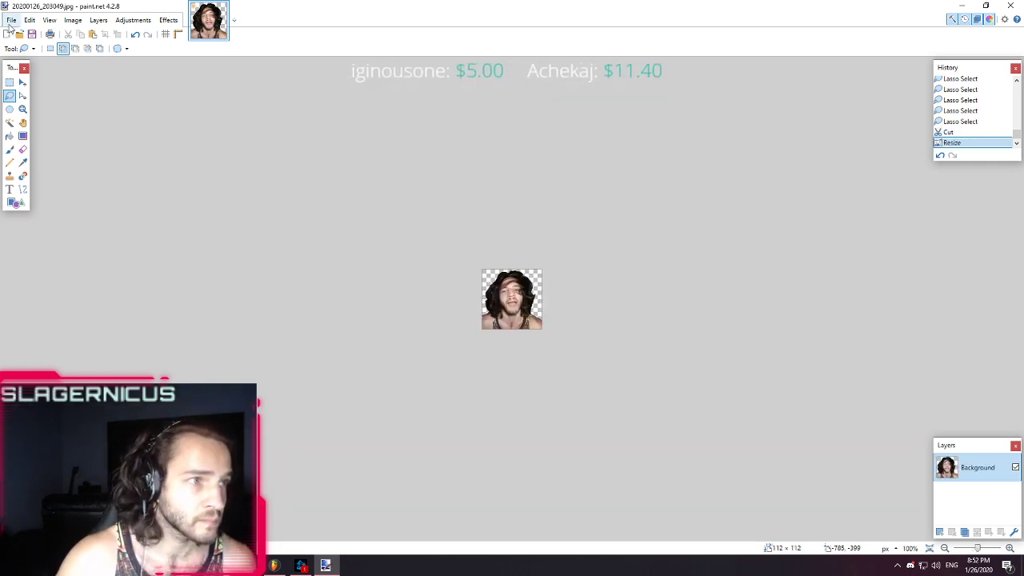
# - Save the image as dantegasm112.png in PNG format in the twitch emotes folder, with auto-detected bit depth
pyautogui.click(12, 20)
pyautogui.click(48, 116)
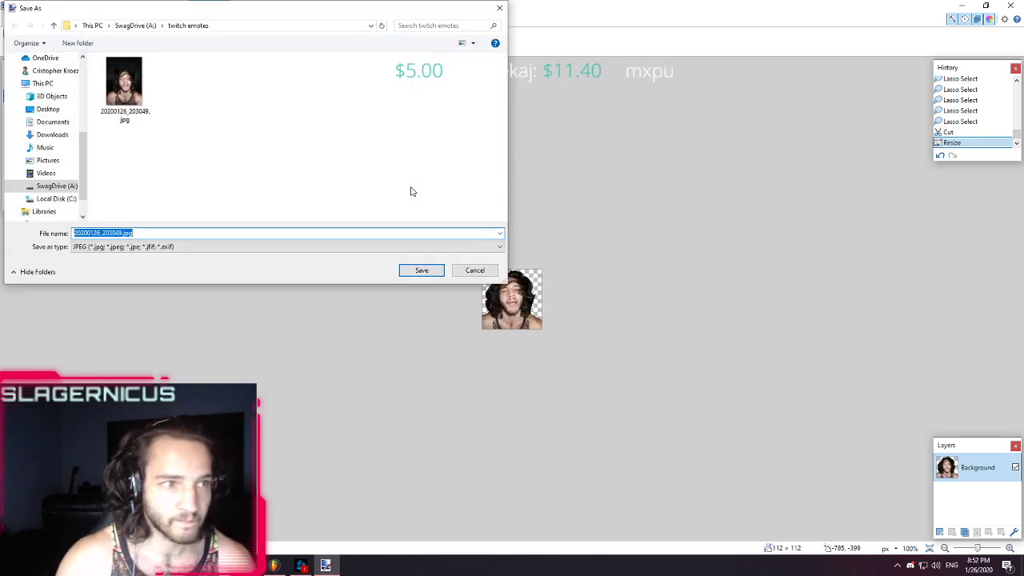
pyautogui.write('c')
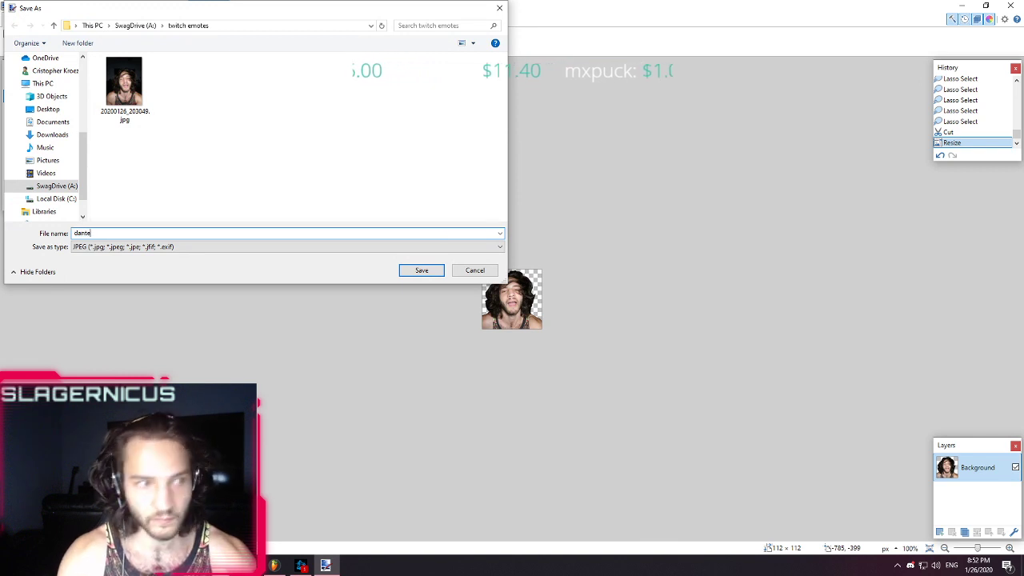
pyautogui.click(268, 247)
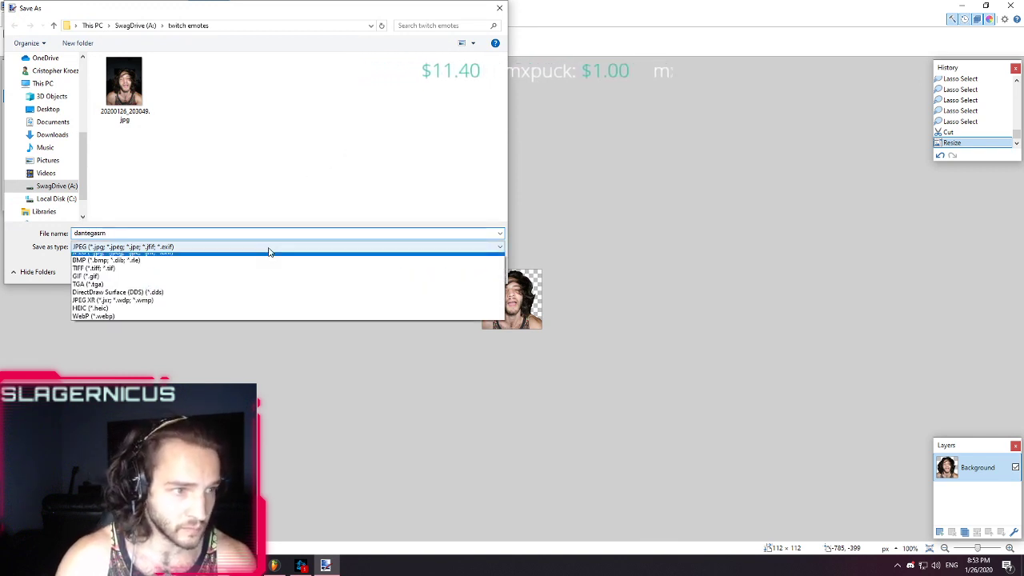
pyautogui.click(182, 271)
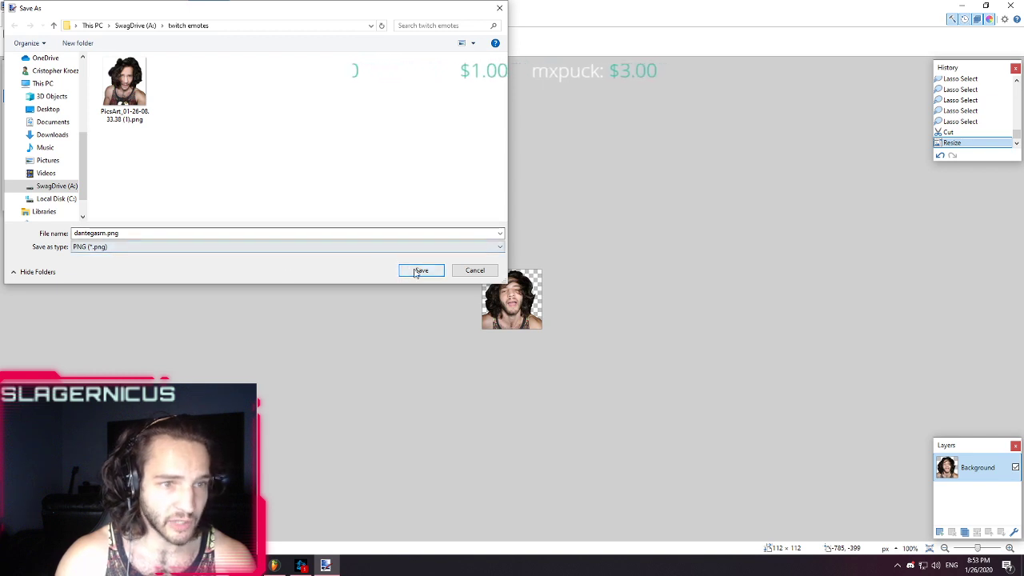
pyautogui.doubleClick(108, 233)
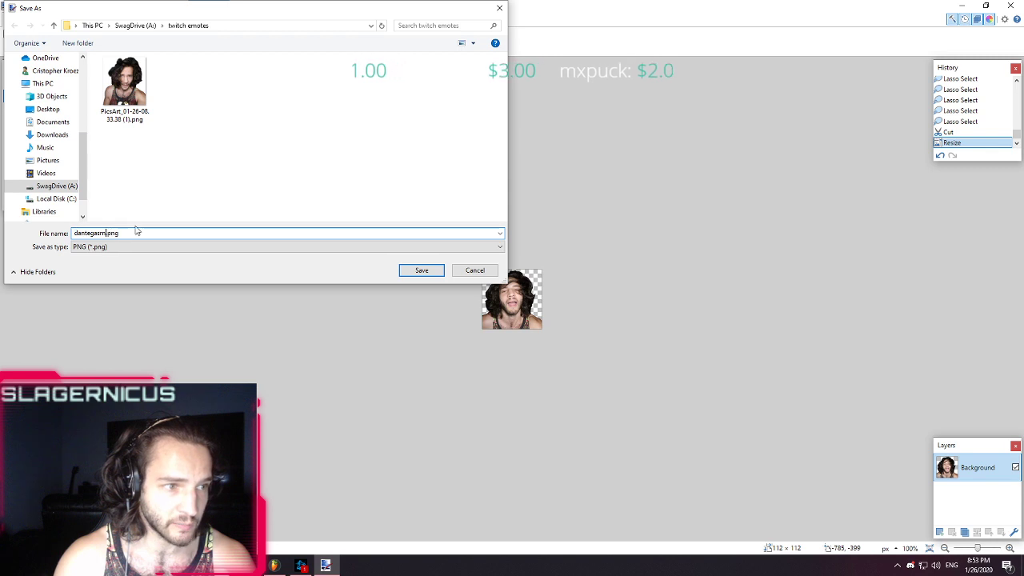
pyautogui.write('112')
pyautogui.click(422, 271)
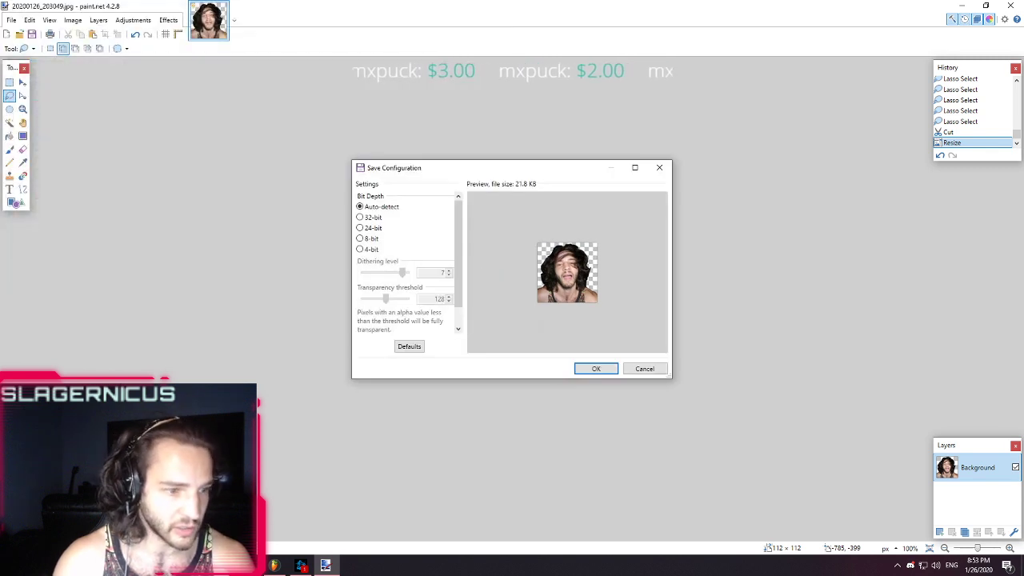
pyautogui.click(596, 369)
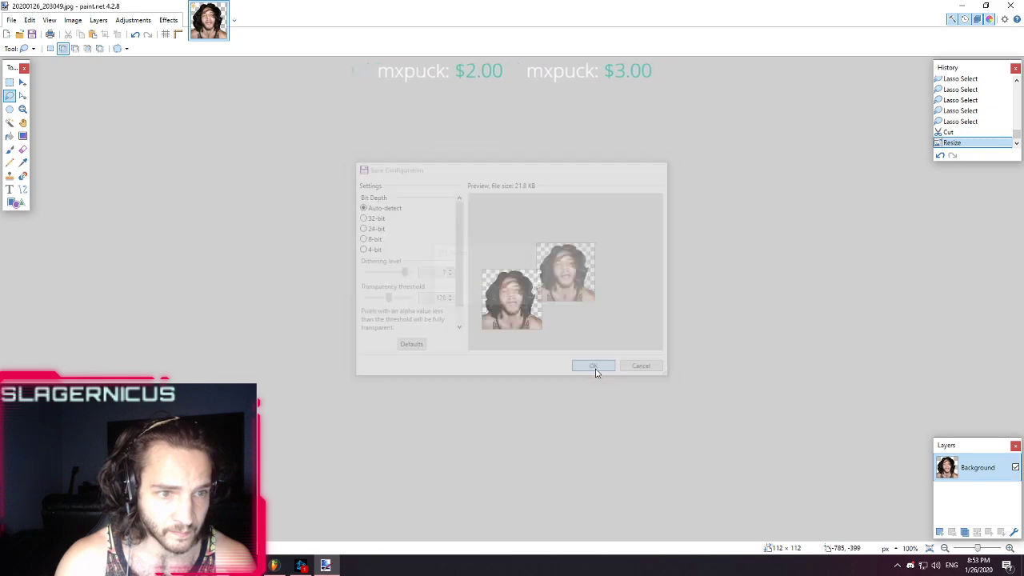
# - Switch to the browser, check the required emote sizes in the Twitch dashboard's Upload Emotes section, and return to paint.net
pyautogui.click(325, 566)
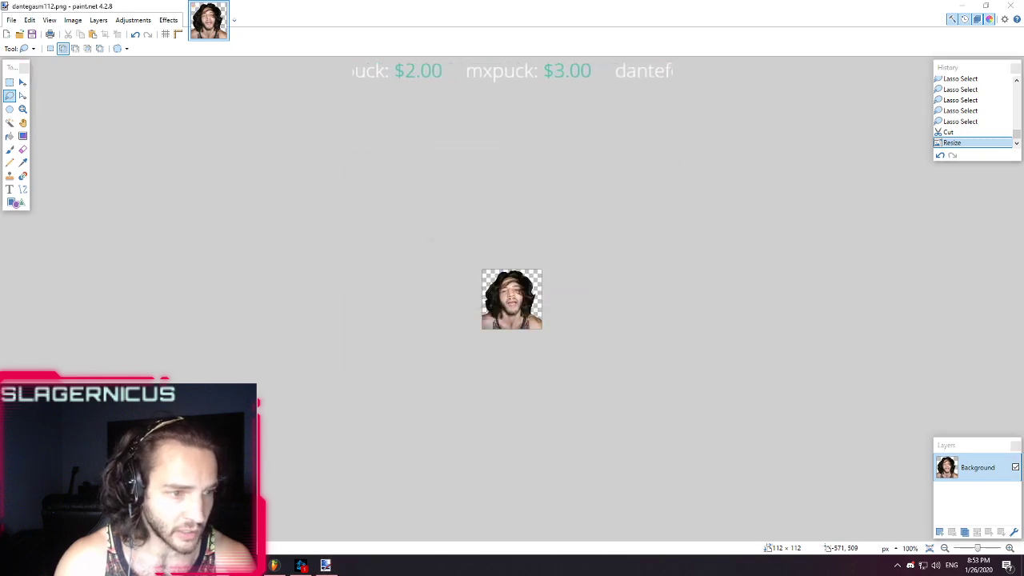
pyautogui.click(325, 565)
pyautogui.click(728, 14)
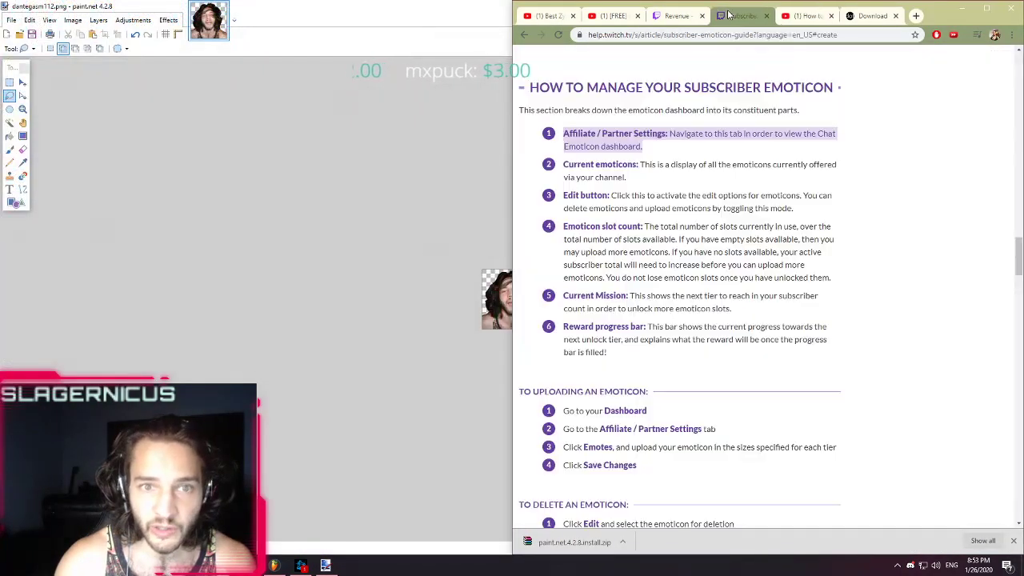
pyautogui.click(676, 15)
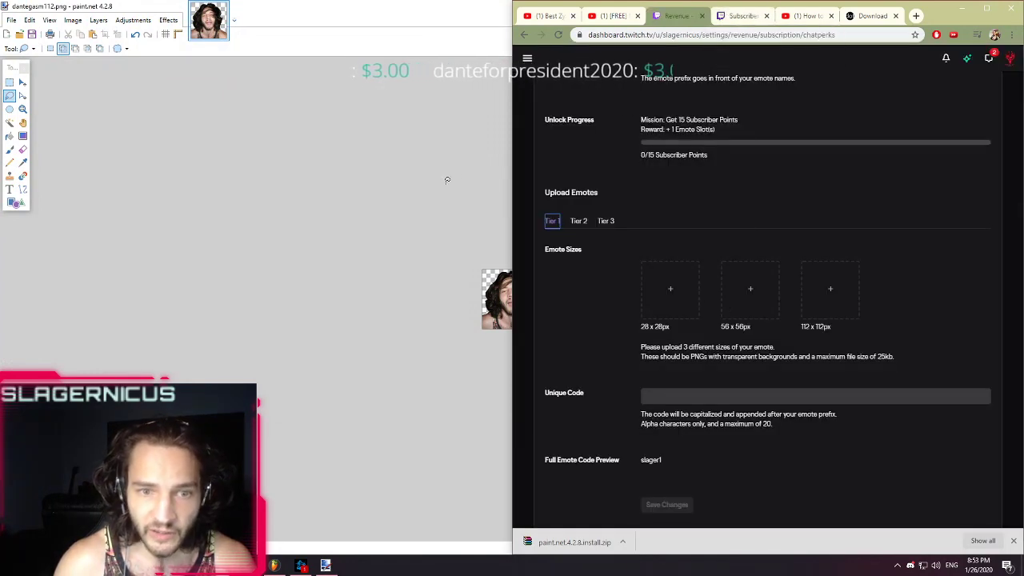
pyautogui.click(282, 35)
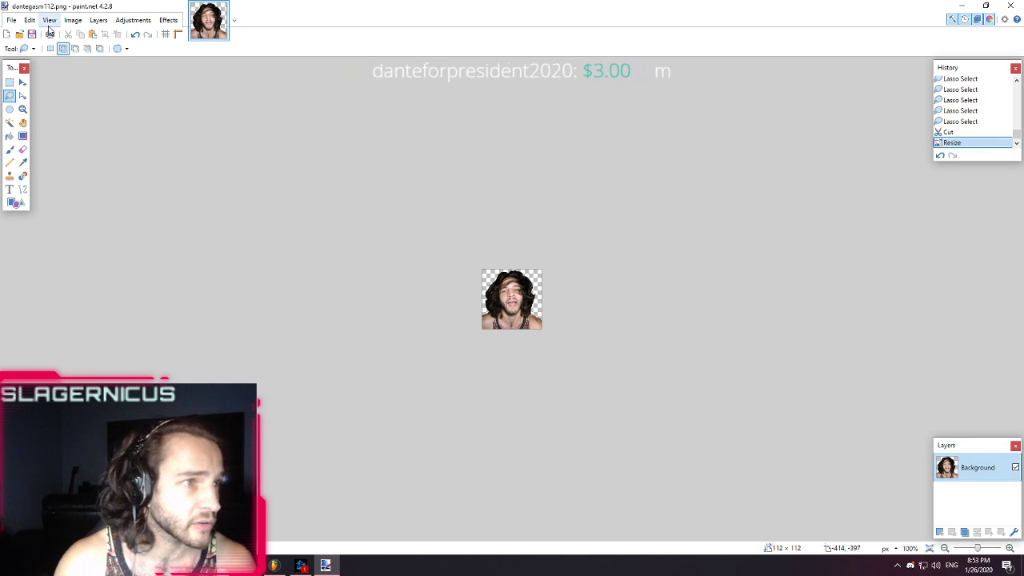
pyautogui.click(11, 20)
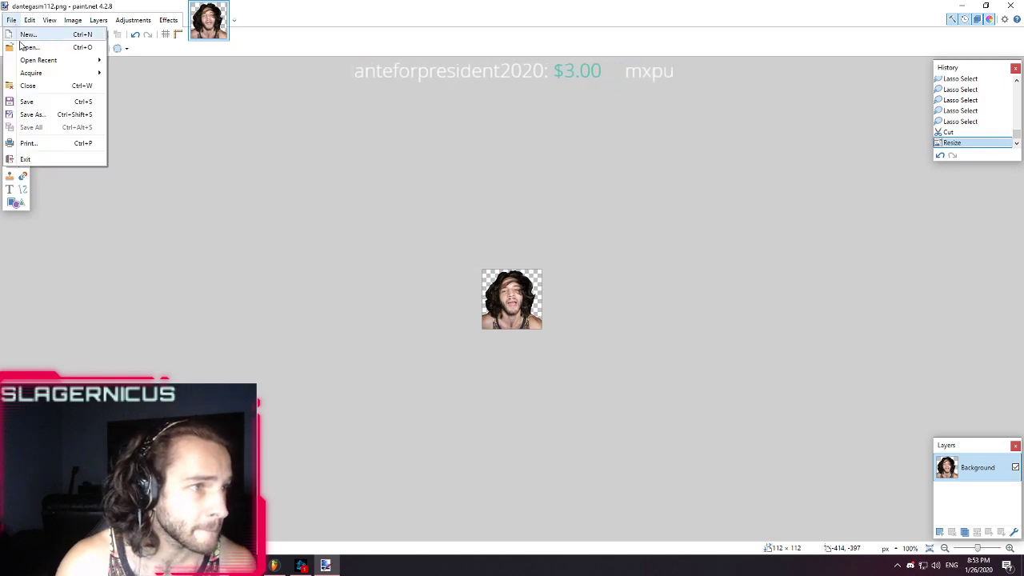
pyautogui.click(73, 20)
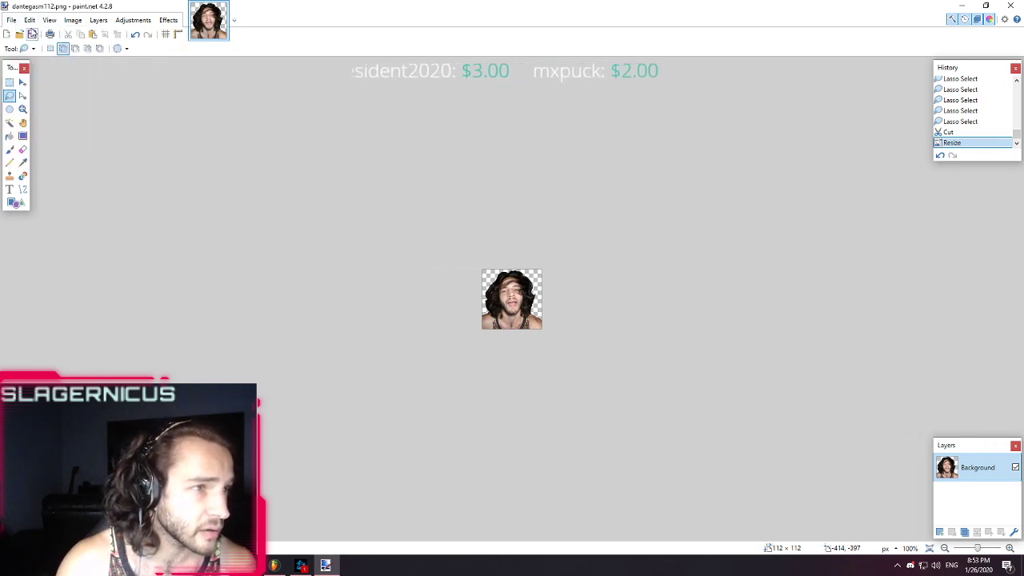
pyautogui.click(13, 20)
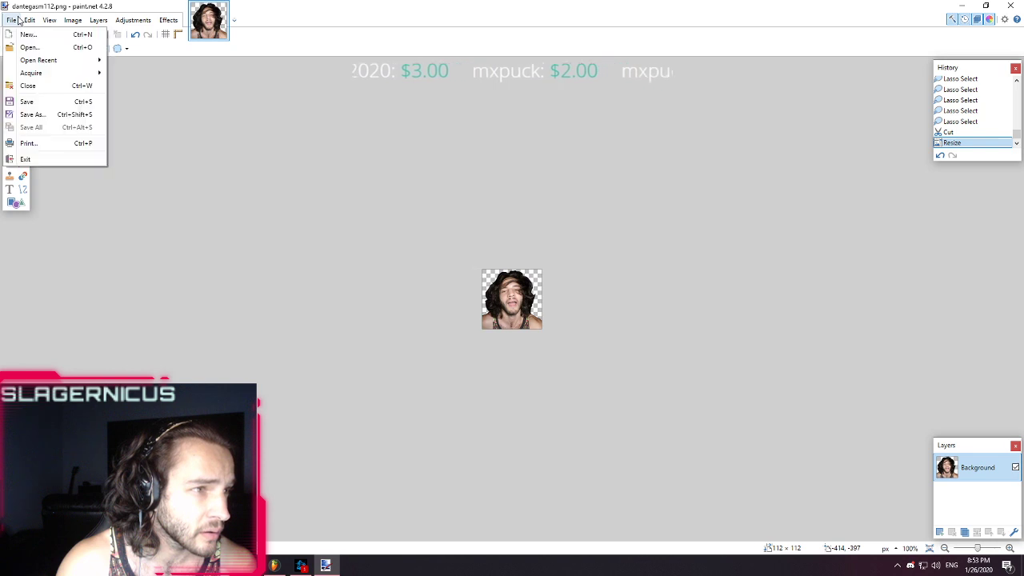
pyautogui.click(29, 20)
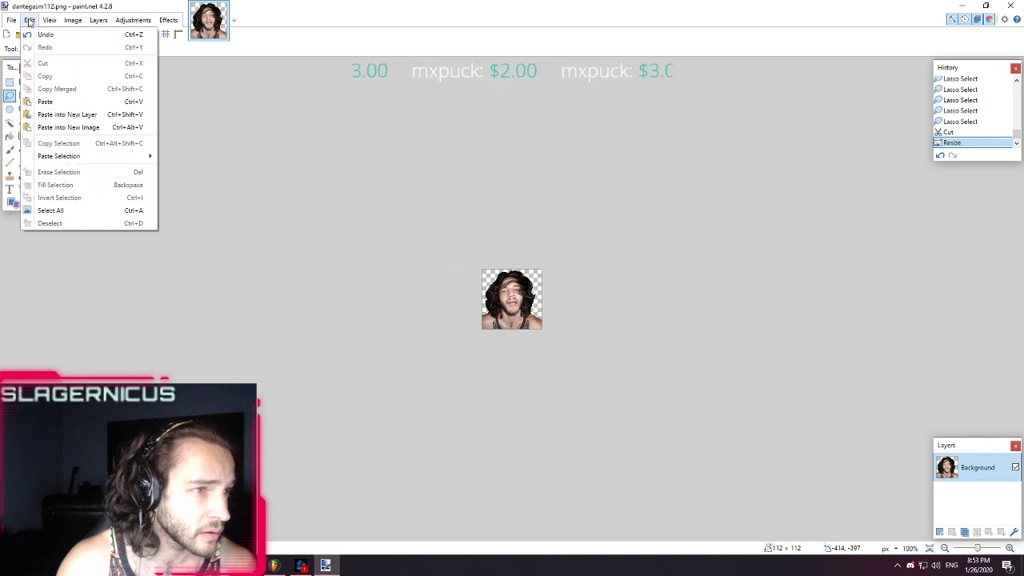
pyautogui.click(37, 23)
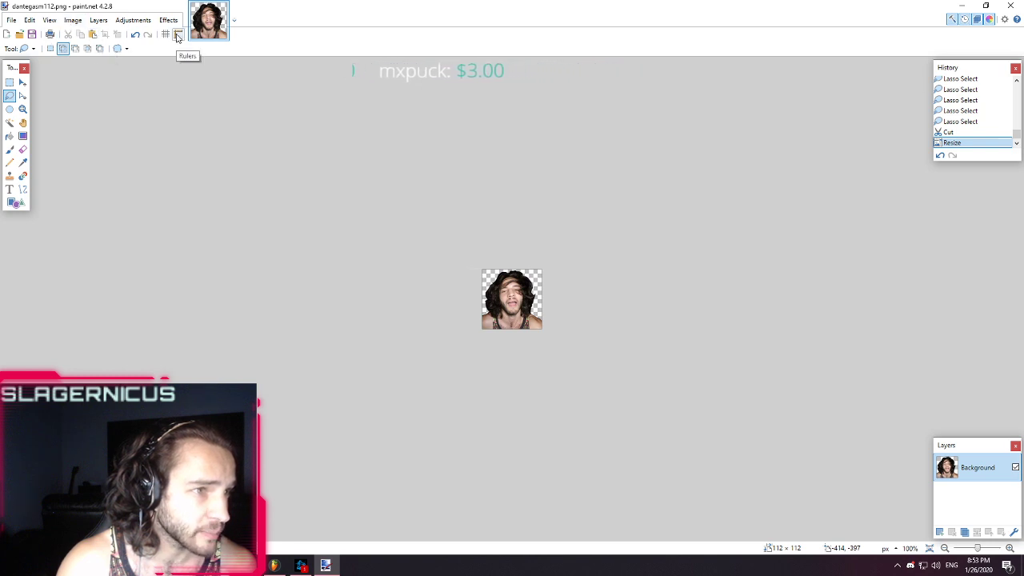
pyautogui.click(63, 49)
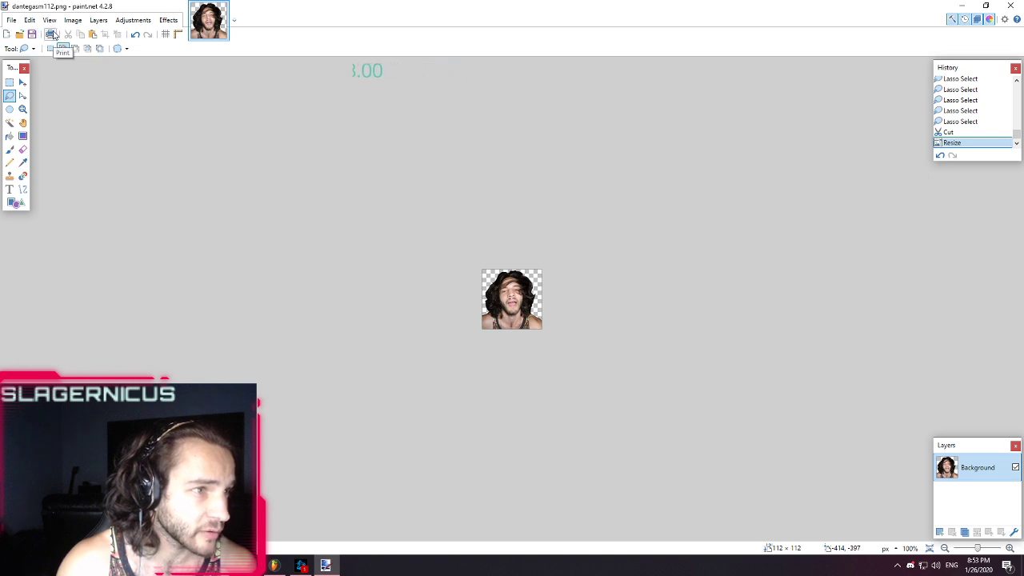
# - Resize the emote to 56 × 56 pixels by absolute size
pyautogui.click(72, 21)
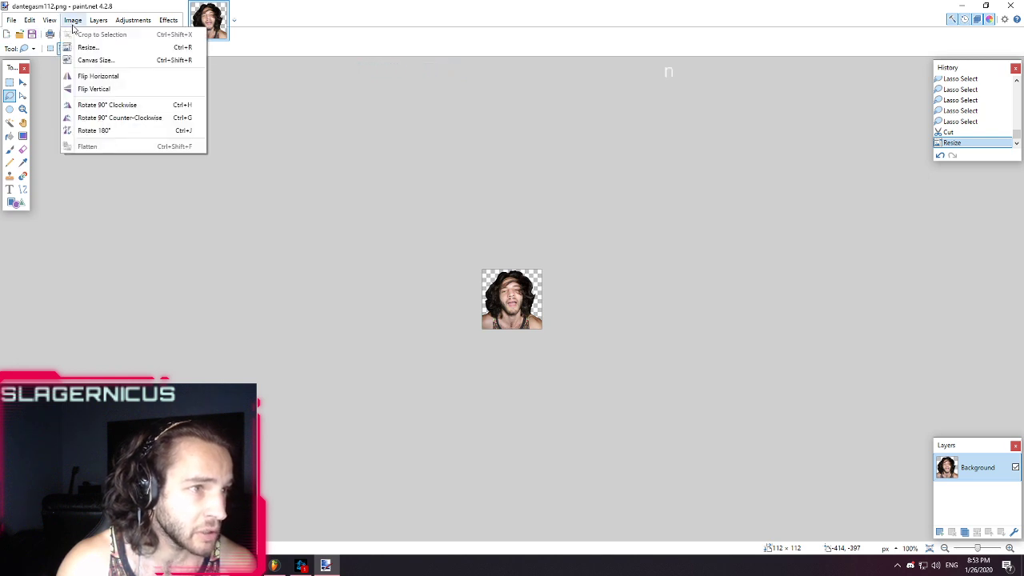
pyautogui.click(120, 47)
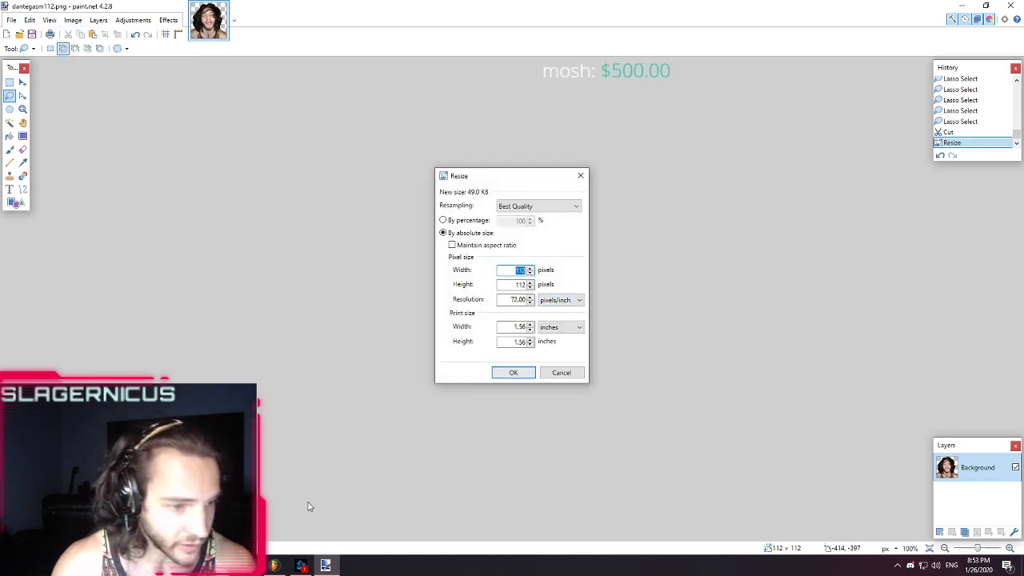
pyautogui.hotkey('alt', 'Tab')
pyautogui.hotkey('alt', 'Tab')
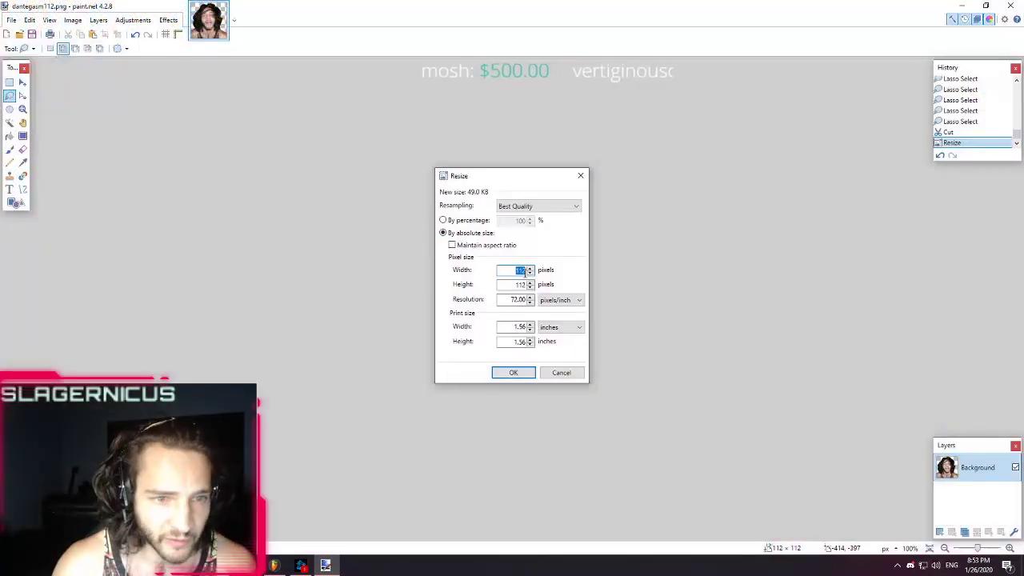
pyautogui.write('56')
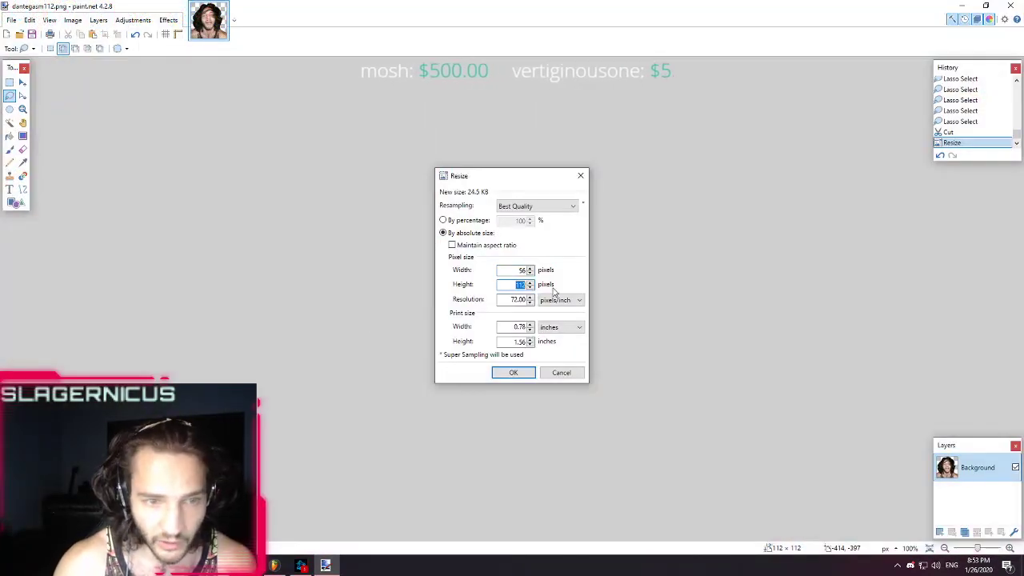
pyautogui.click(514, 373)
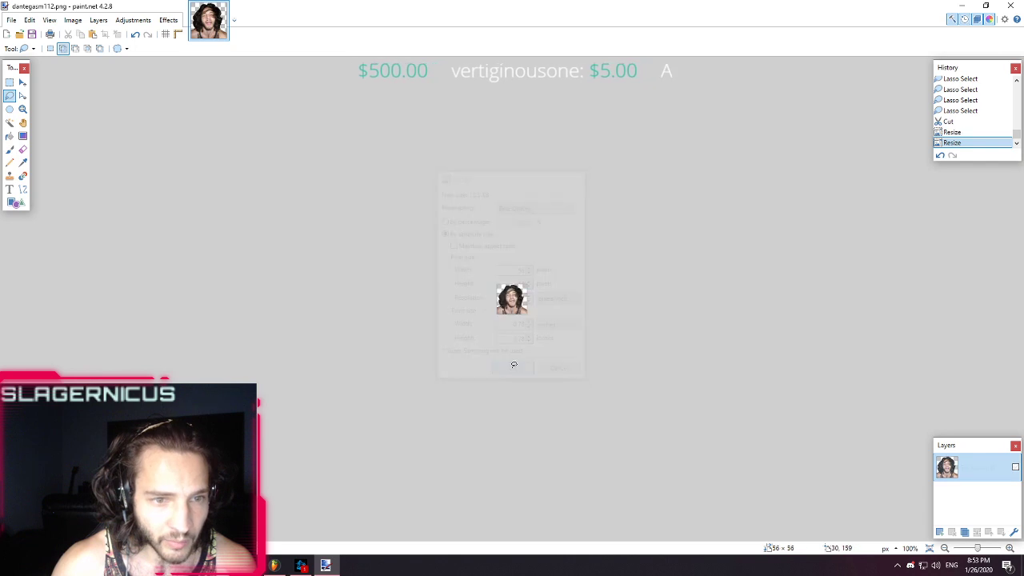
# - Save the resized emote as dantegasm56.png in PNG format in the twitch emotes folder, with auto-detected bit depth
pyautogui.click(11, 20)
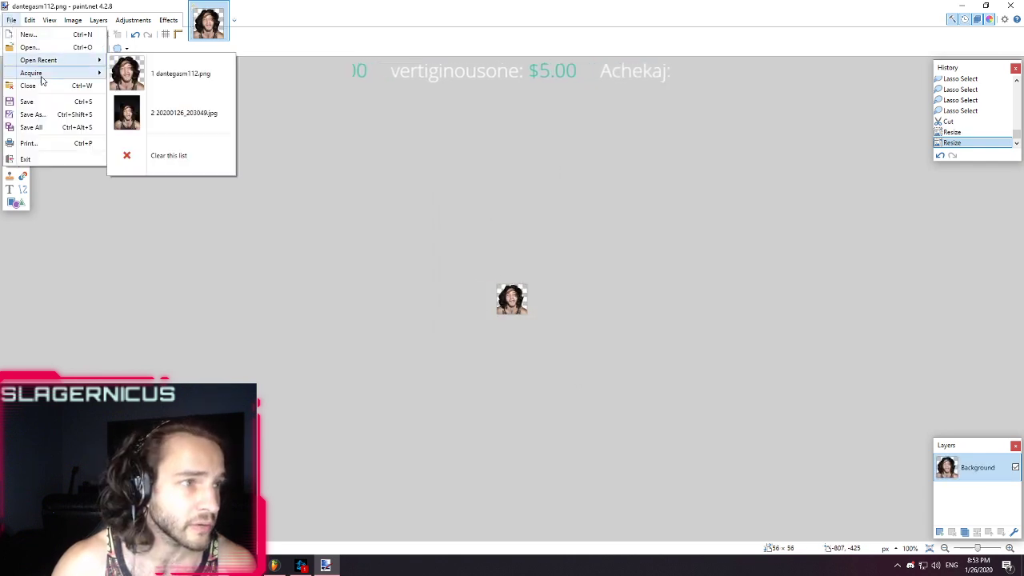
pyautogui.click(34, 114)
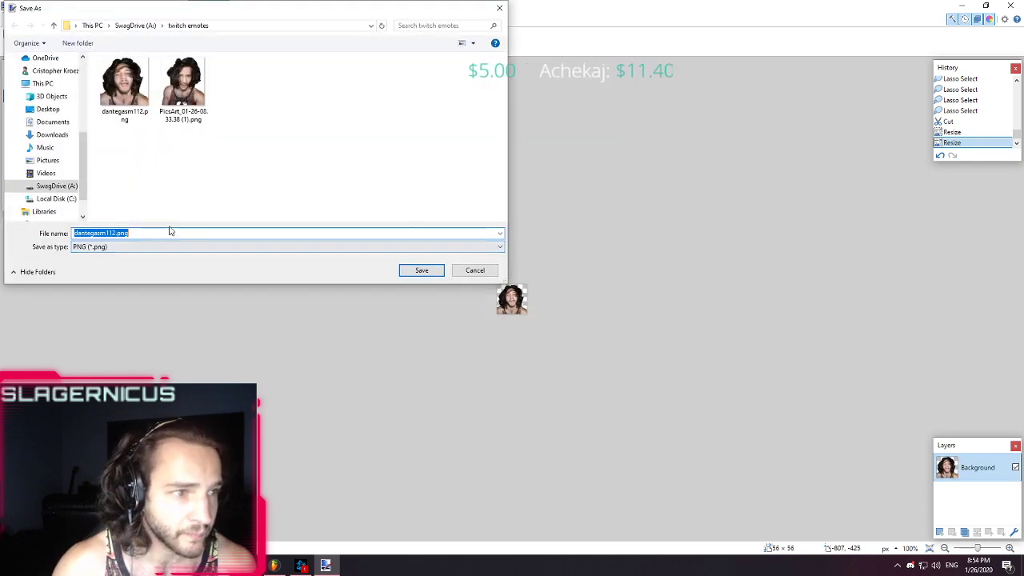
pyautogui.click(115, 233)
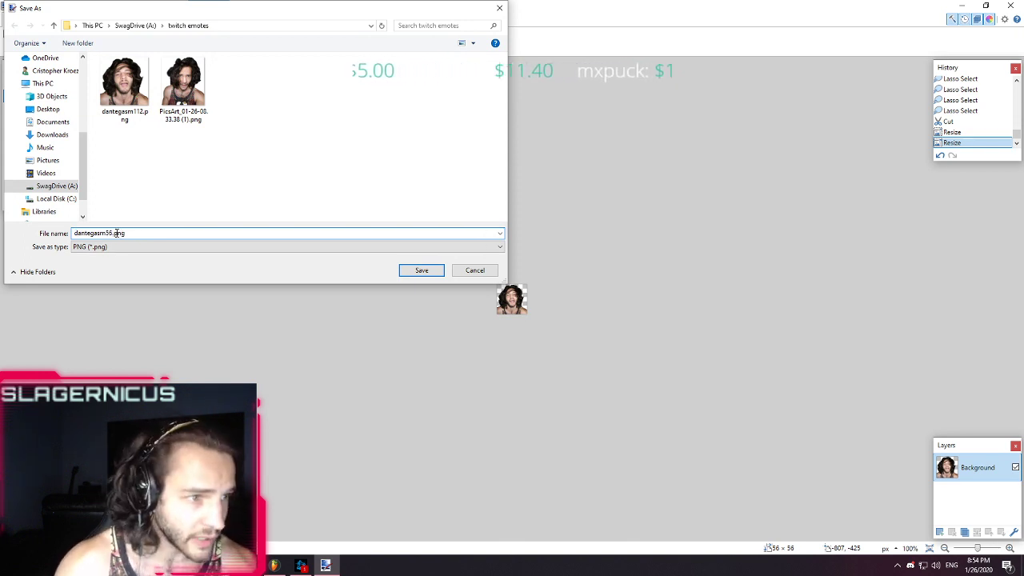
pyautogui.click(423, 272)
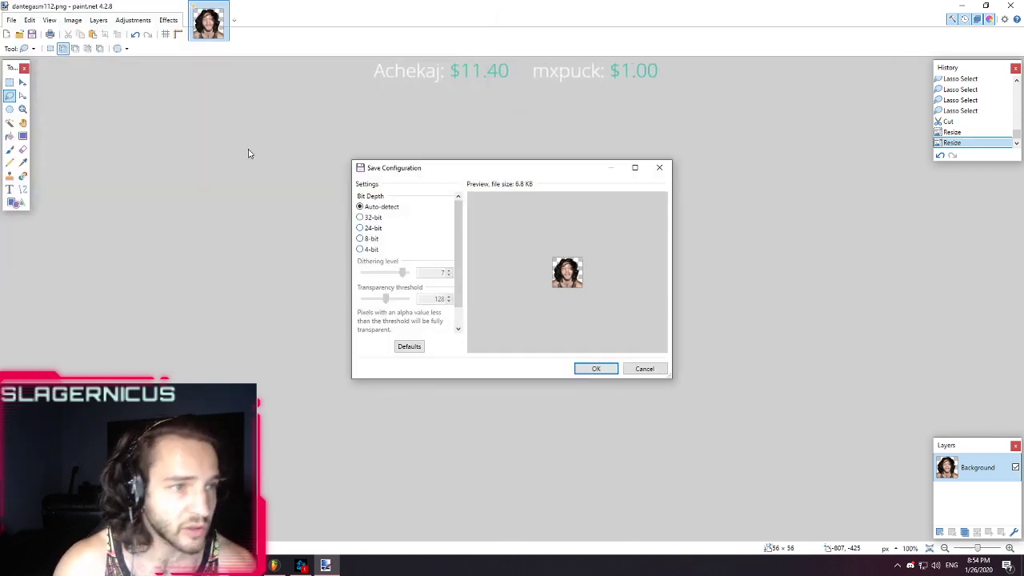
pyautogui.click(597, 370)
# - Resize the emote to 28 × 28 pixels by absolute size with Best Quality resampling
pyautogui.click(72, 20)
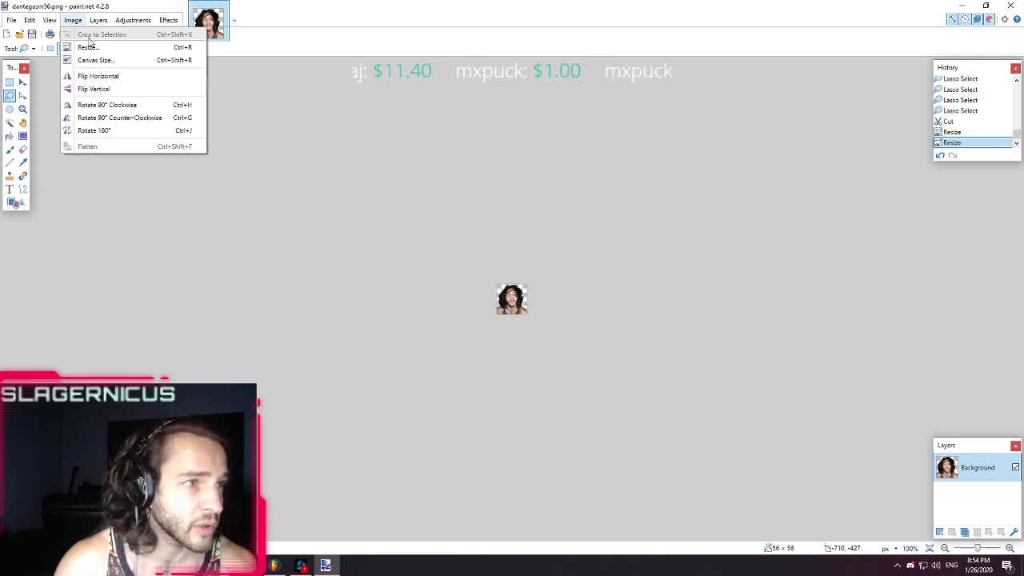
pyautogui.click(88, 46)
pyautogui.write('3')
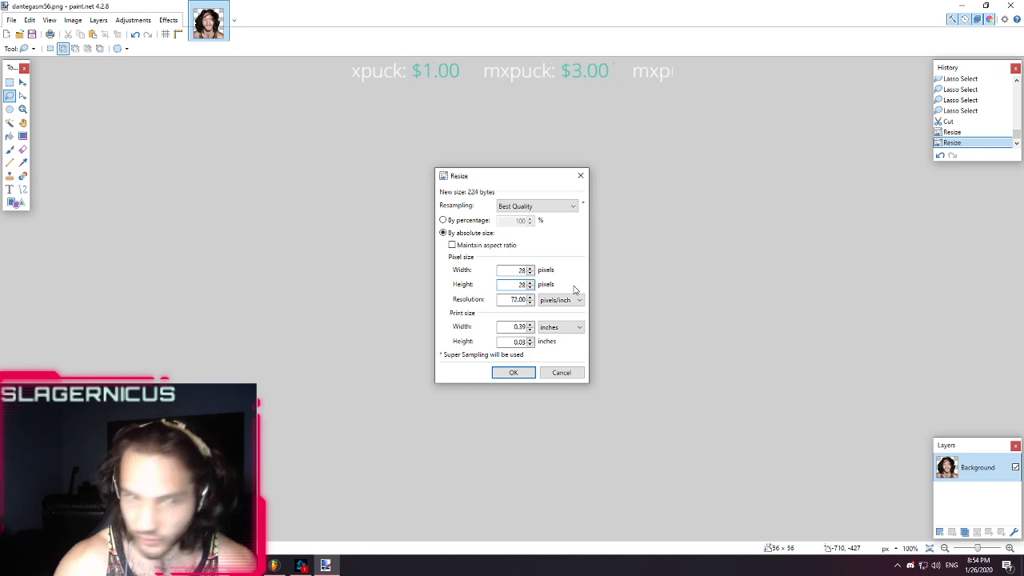
pyautogui.click(513, 372)
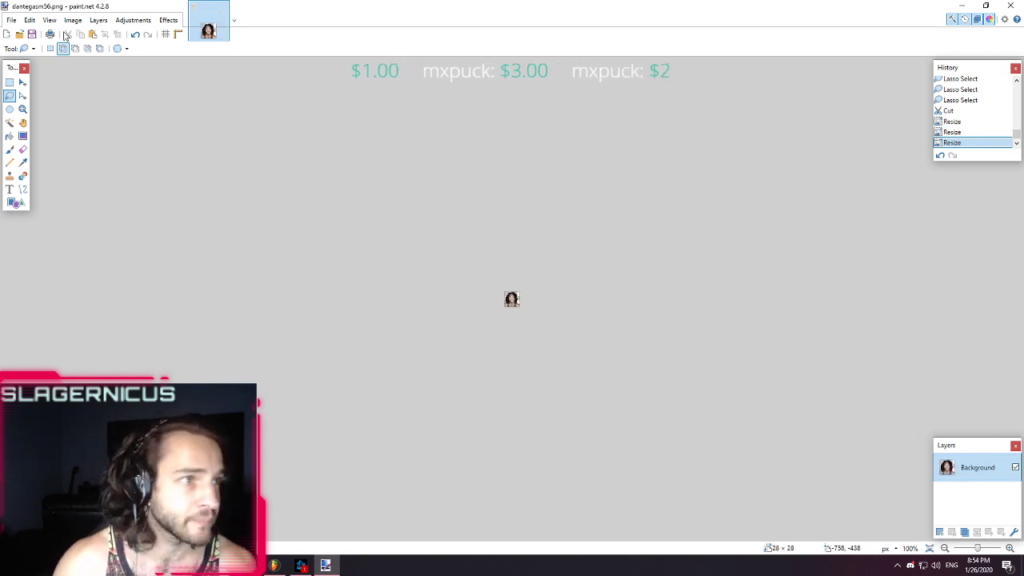
# - Save the smallest emote as dantegasm28.png in PNG format in the twitch emotes folder, with auto-detected bit depth
pyautogui.click(13, 24)
pyautogui.click(34, 112)
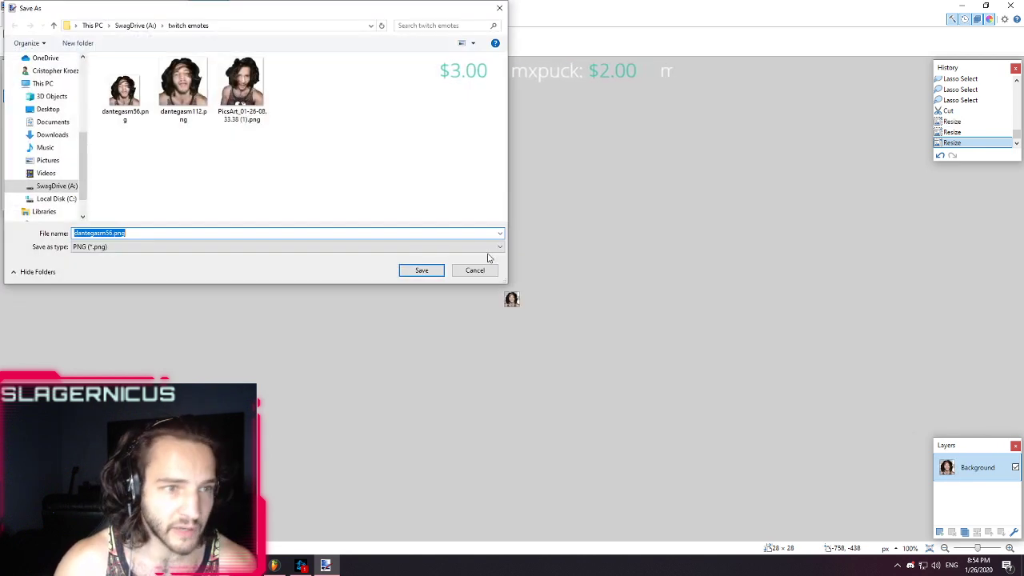
pyautogui.click(108, 233)
pyautogui.press('BackSpace')
pyautogui.press('Delete')
pyautogui.write('28')
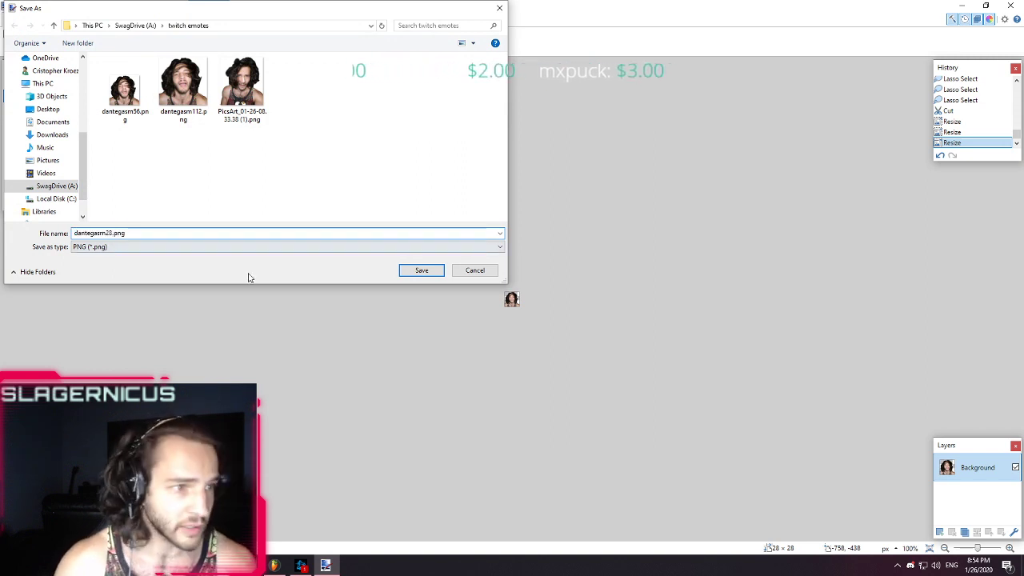
pyautogui.click(421, 271)
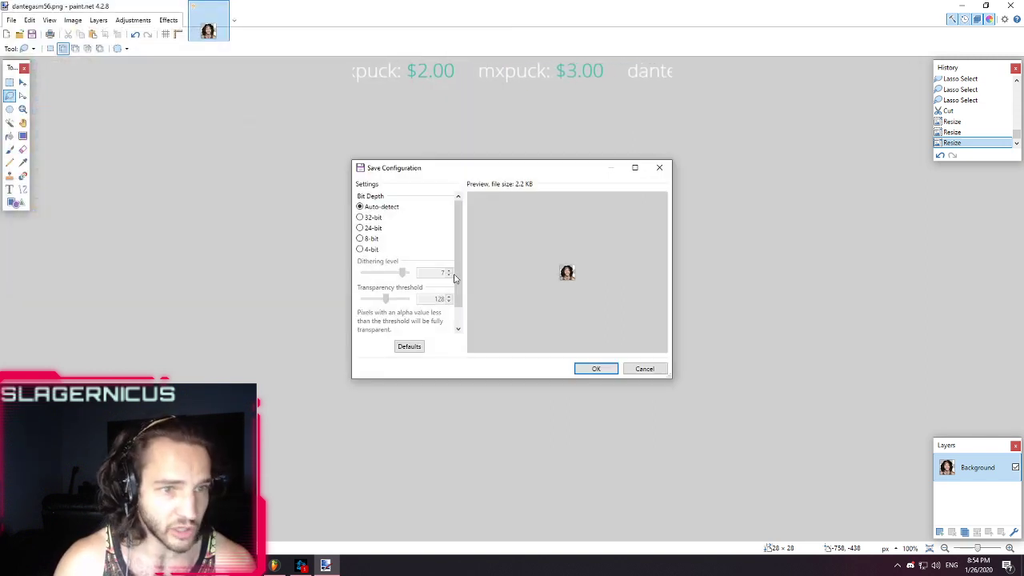
pyautogui.click(599, 369)
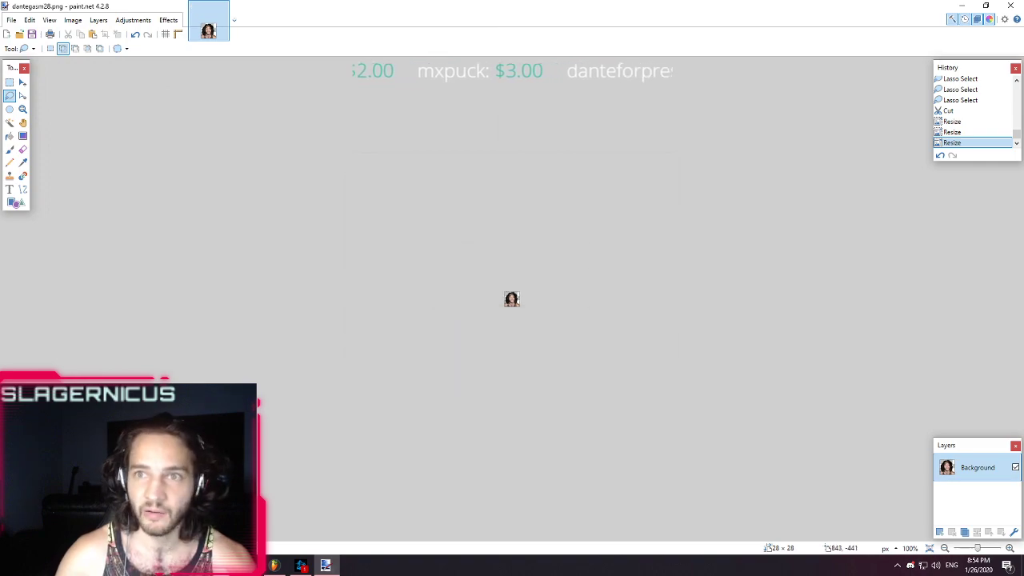
# - Close paint.net and maximize the browser window with the Twitch dashboard's Upload Emotes section
pyautogui.click(1013, 6)
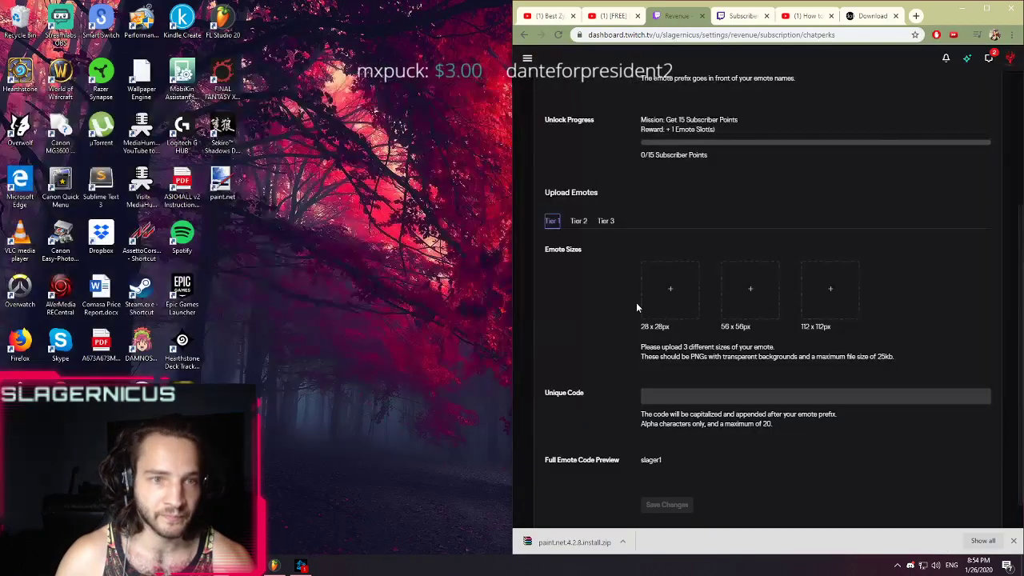
pyautogui.moveTo(953, 9); pyautogui.dragTo(584, 0)
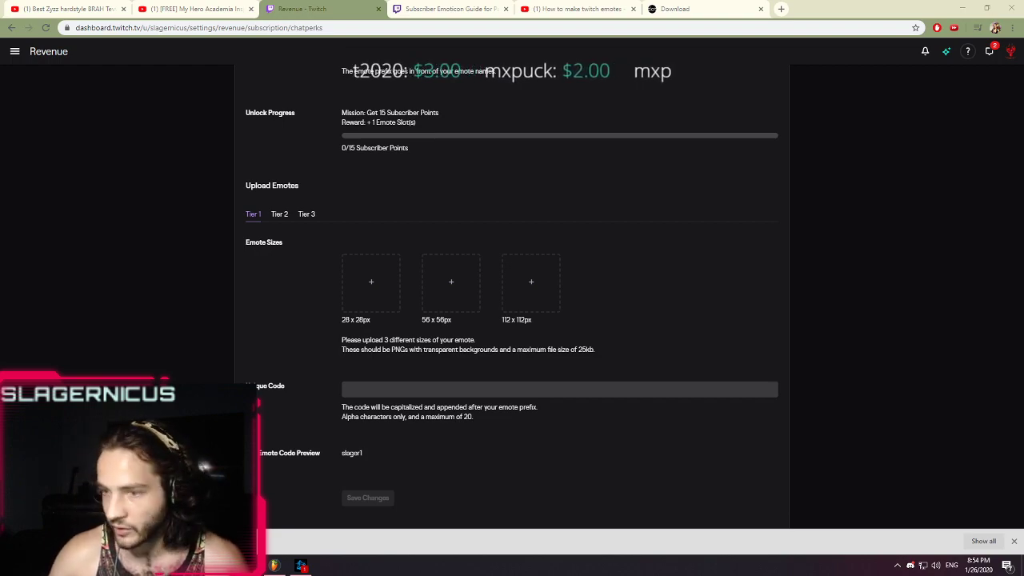
pyautogui.press('super+d')
pyautogui.press('super+d')
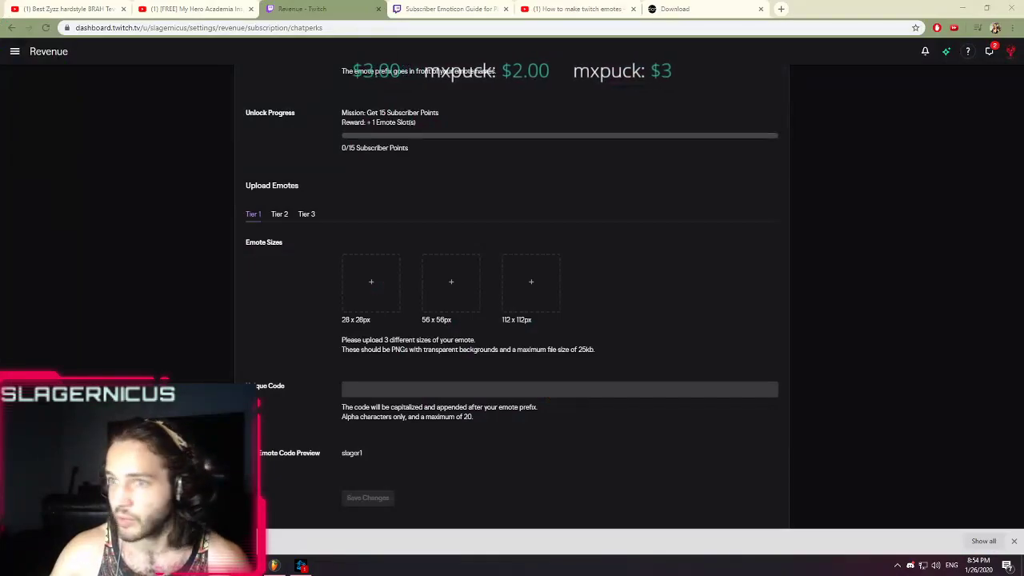
# - Upload dantegasm28.png, dantegasm56.png and dantegasm112.png to the matching 28 x 28px, 56 x 56px and 112 x 112px Tier 1 emote slots
pyautogui.click(368, 287)
pyautogui.click(182, 86)
pyautogui.click(757, 424)
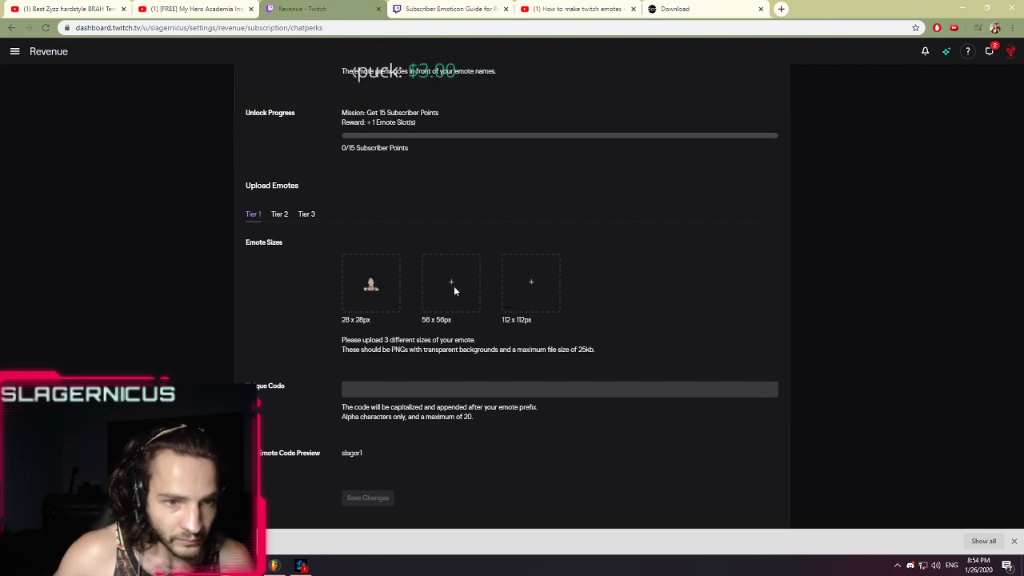
pyautogui.click(454, 286)
pyautogui.click(241, 86)
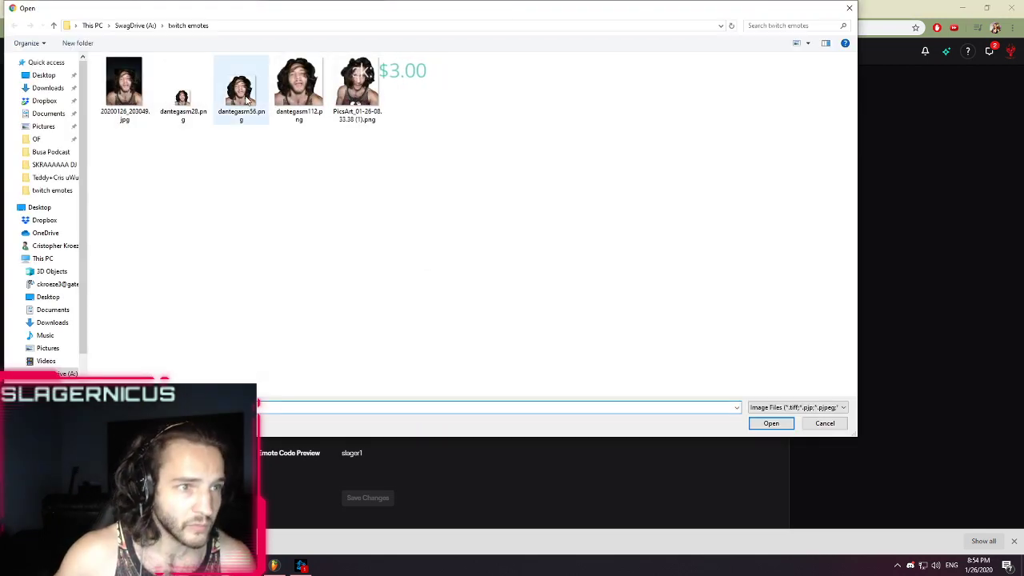
pyautogui.click(752, 422)
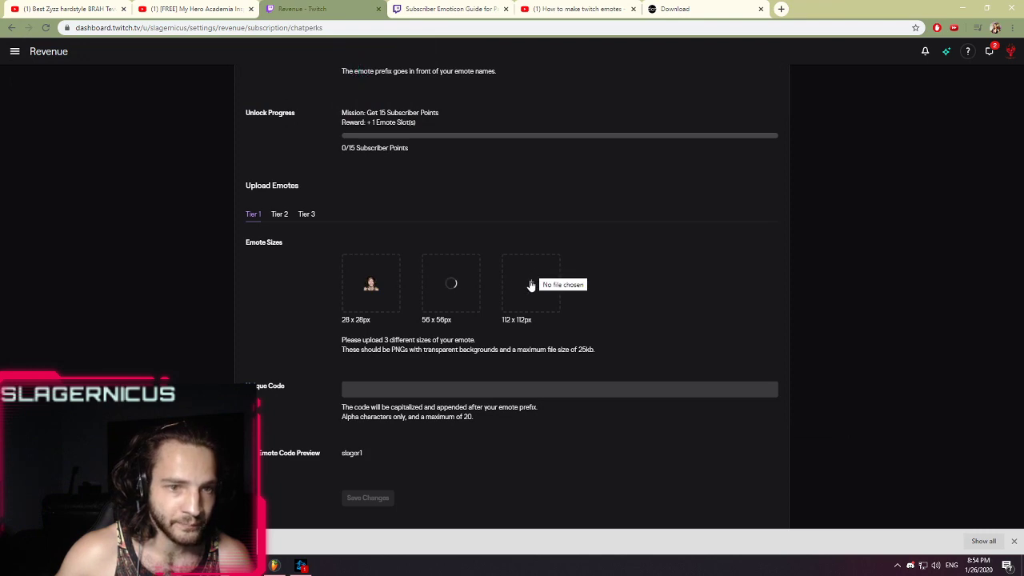
pyautogui.click(530, 285)
pyautogui.click(299, 90)
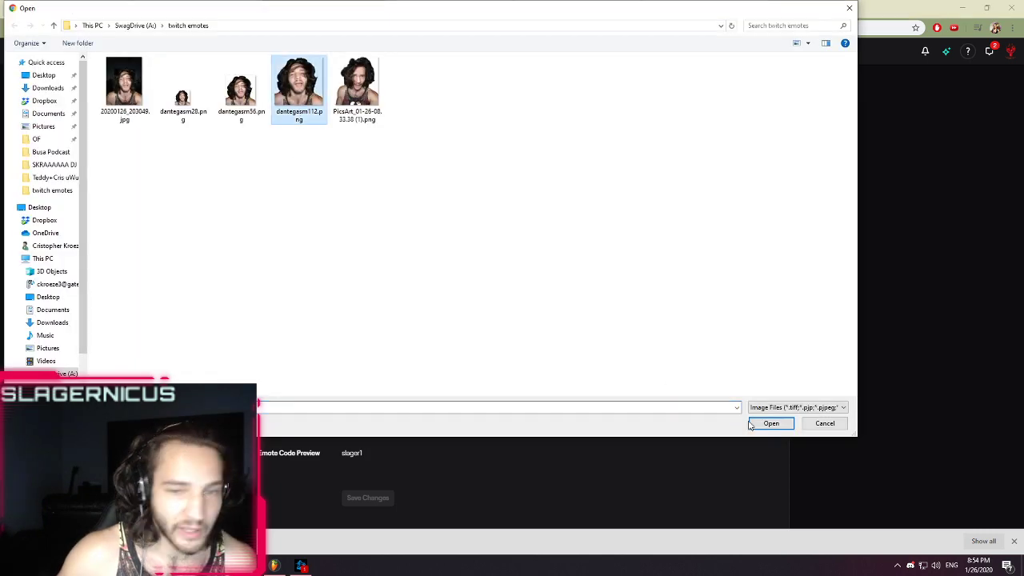
pyautogui.click(770, 424)
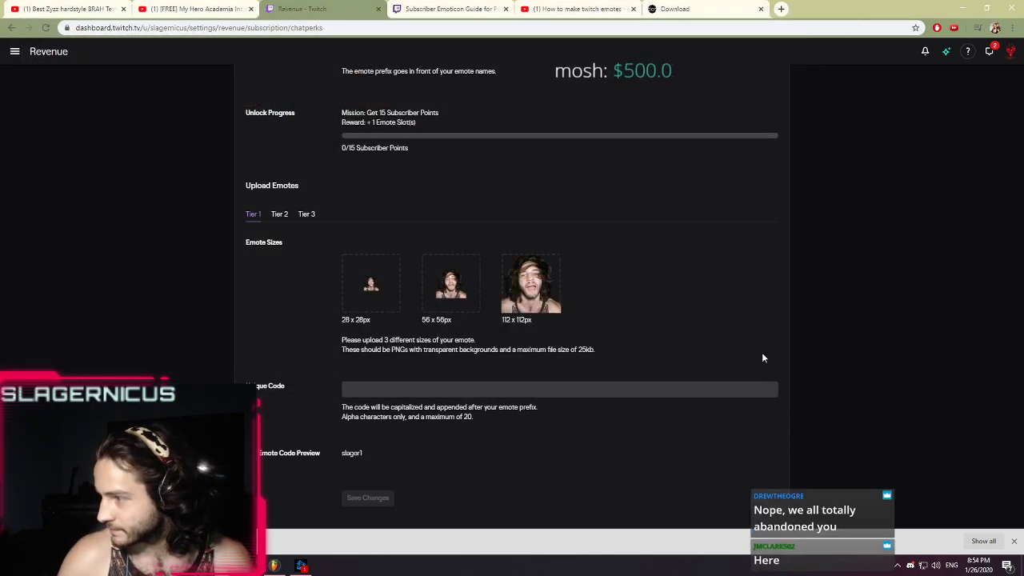
# - Set the emote's unique code to dantegasm69 and save the changes
pyautogui.scroll(-1, 661, 277)
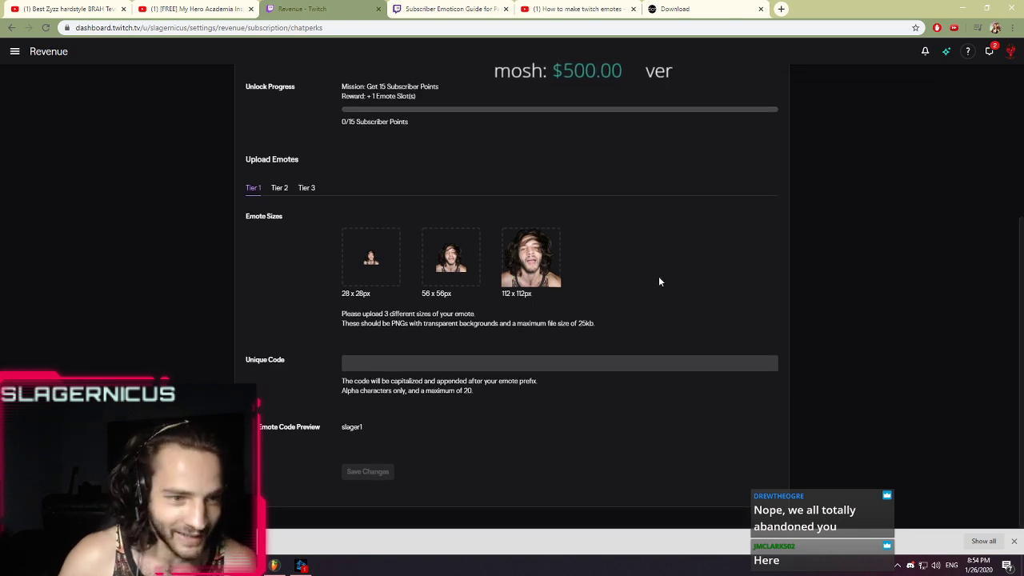
pyautogui.click(475, 363)
pyautogui.write('d')
pyautogui.press('BackSpace')
pyautogui.write('dantegasm69')
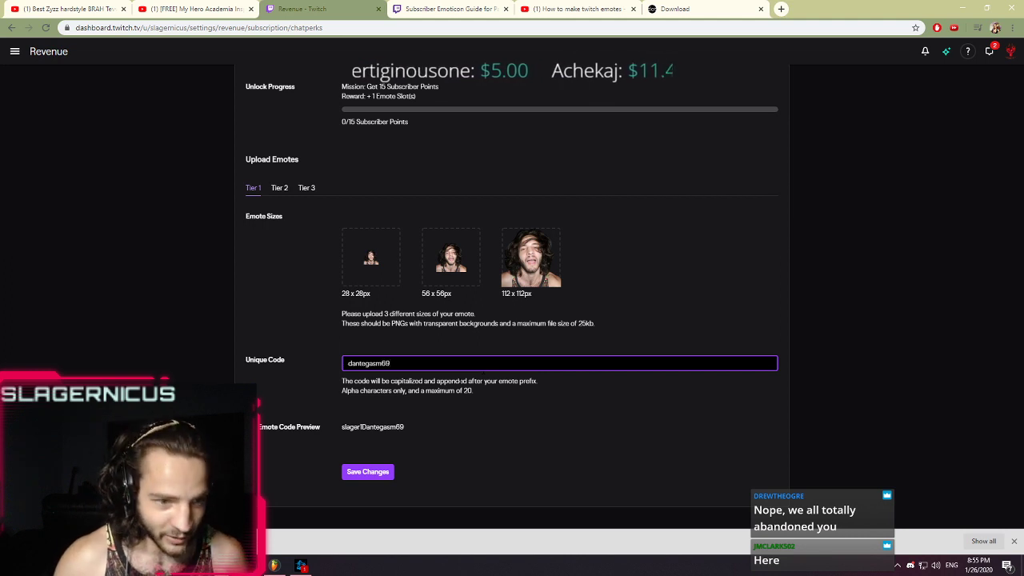
pyautogui.click(383, 472)
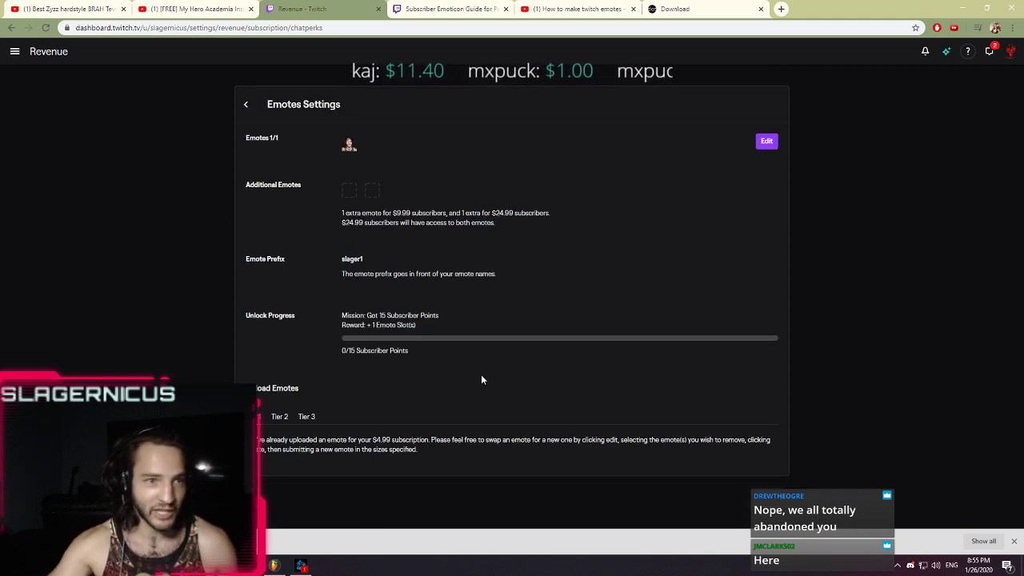
# - Check the uploaded emote's full code and approval status, reload the Emotes Settings page, and minimize the browser
pyautogui.moveTo(351, 151)
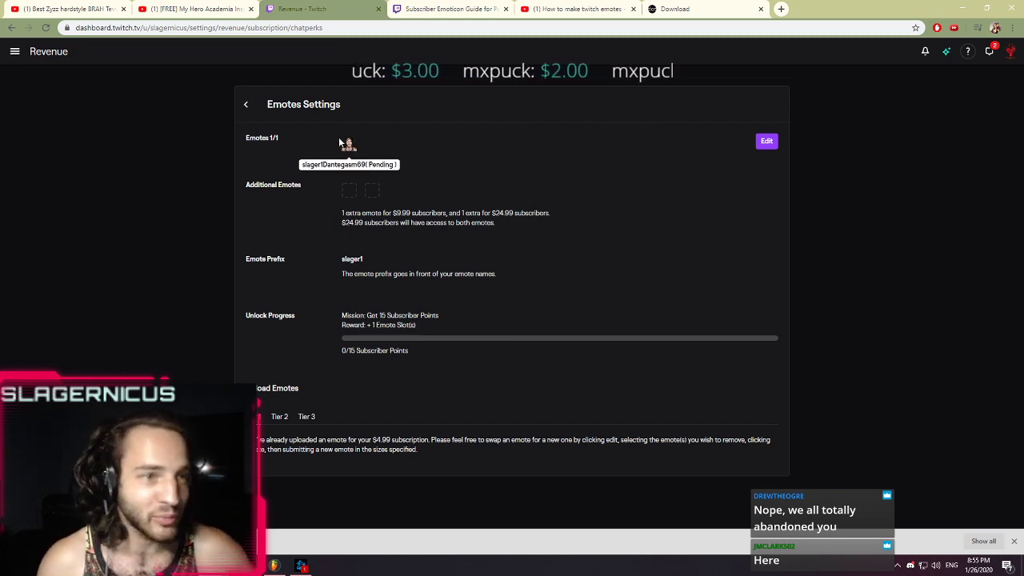
pyautogui.click(46, 27)
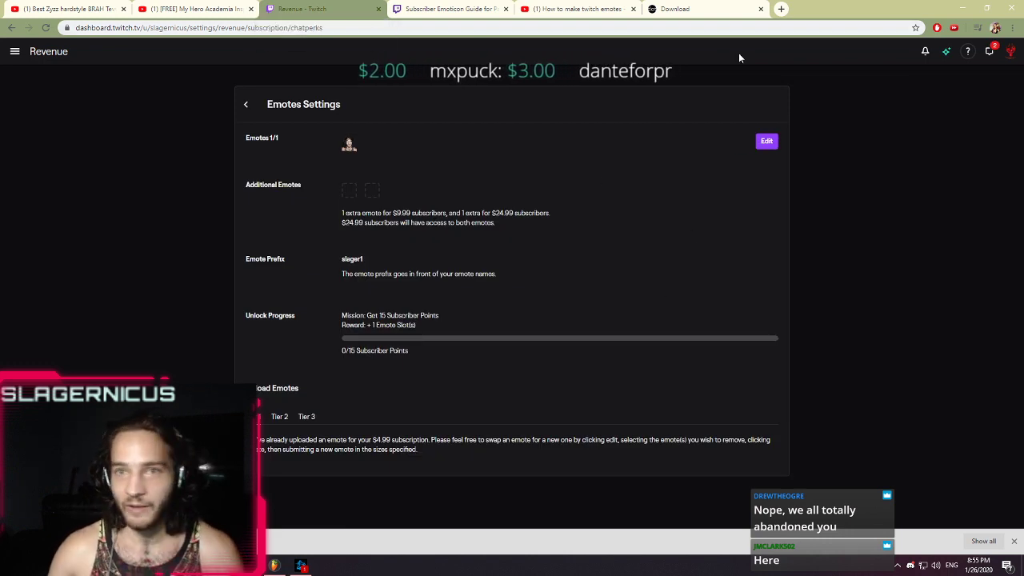
pyautogui.click(963, 8)
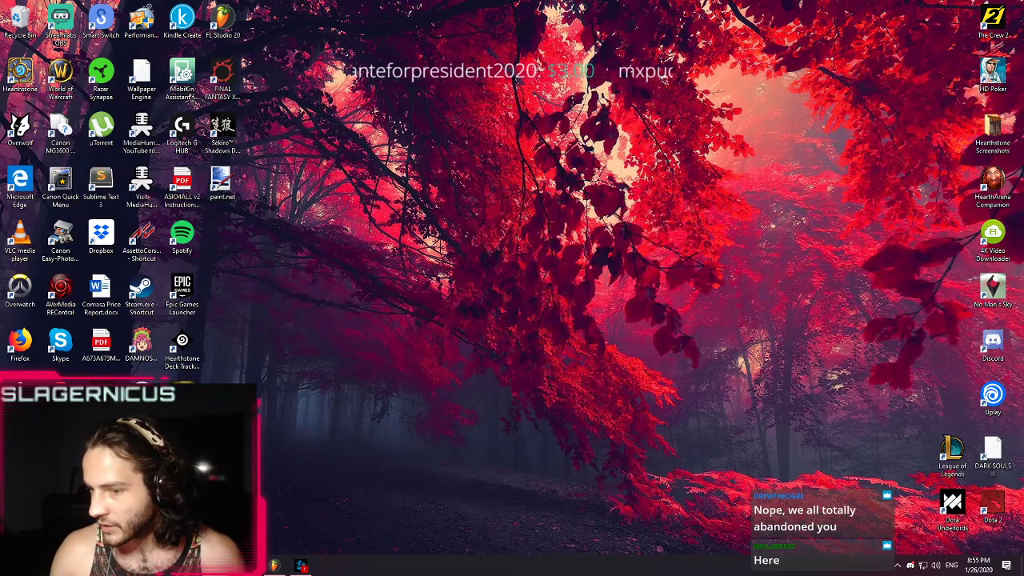
# - Switch to File Explorer, play squirrelsmorty.mp3 from the SKRAAAAAA DJ GILGAMESH REVIVES folder in a widened player window, and close the player
pyautogui.hotkey('alt', 'Tab')
pyautogui.moveTo(608, 94); pyautogui.dragTo(533, 82)
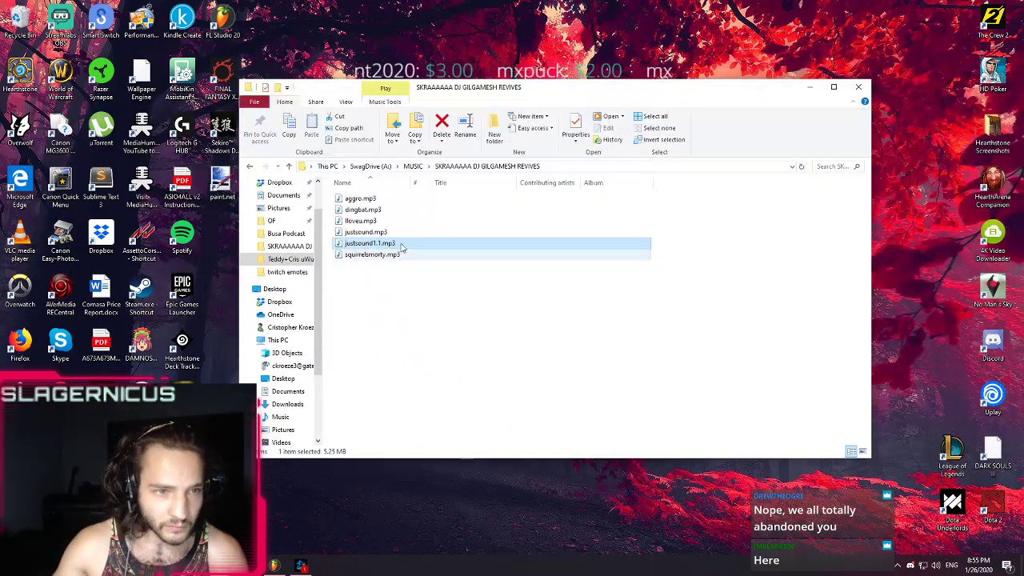
pyautogui.doubleClick(376, 256)
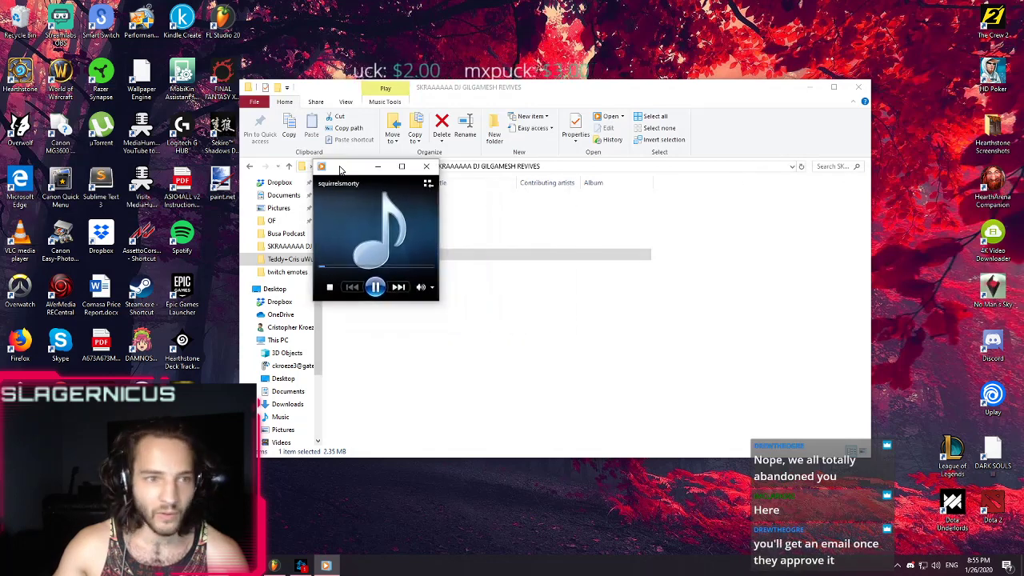
pyautogui.moveTo(438, 284); pyautogui.dragTo(765, 321)
pyautogui.click(537, 286)
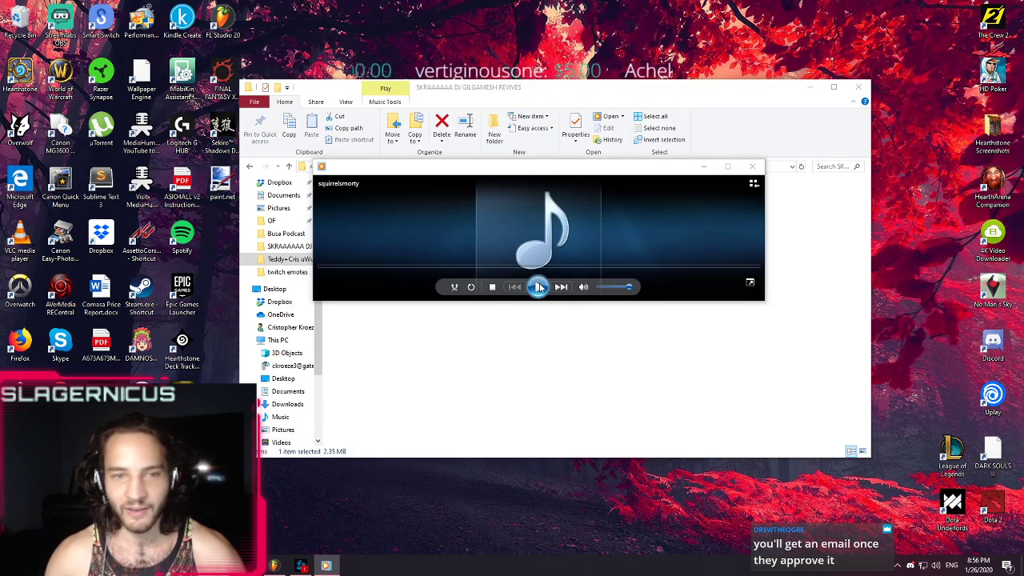
pyautogui.click(539, 287)
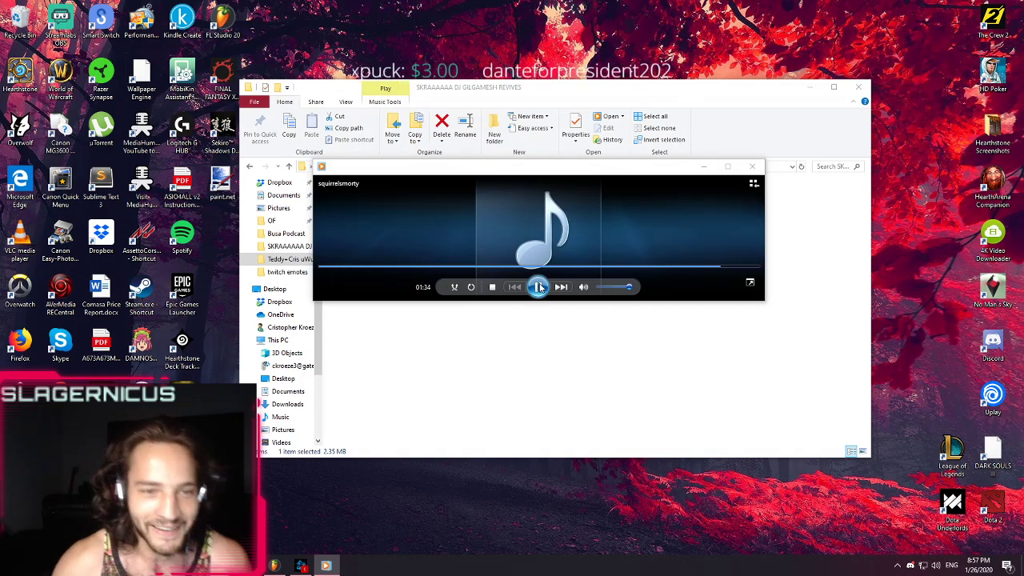
pyautogui.click(751, 167)
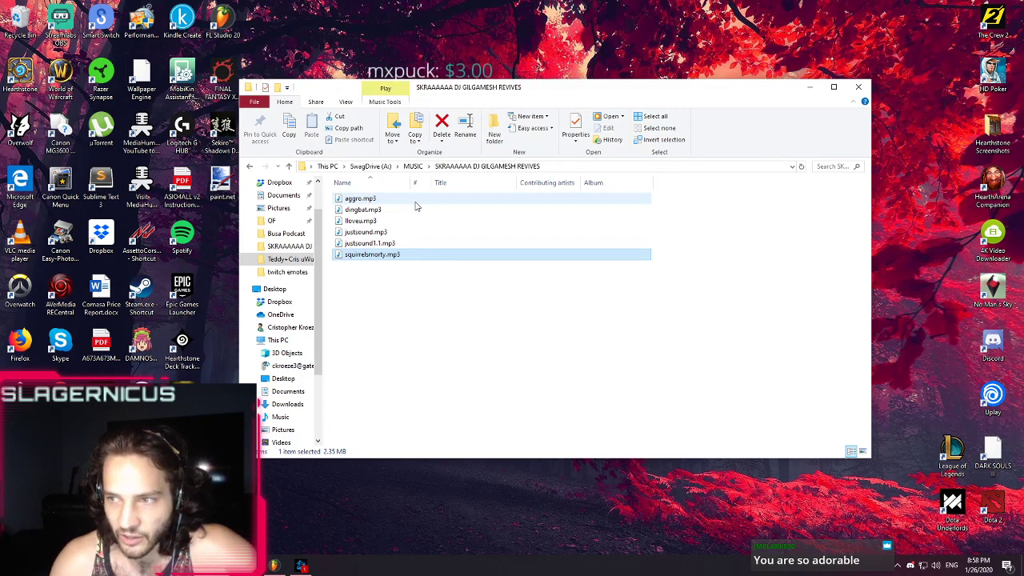
# - Play aggro.mp3 from the same folder, and close the player and the File Explorer window
pyautogui.doubleClick(416, 206)
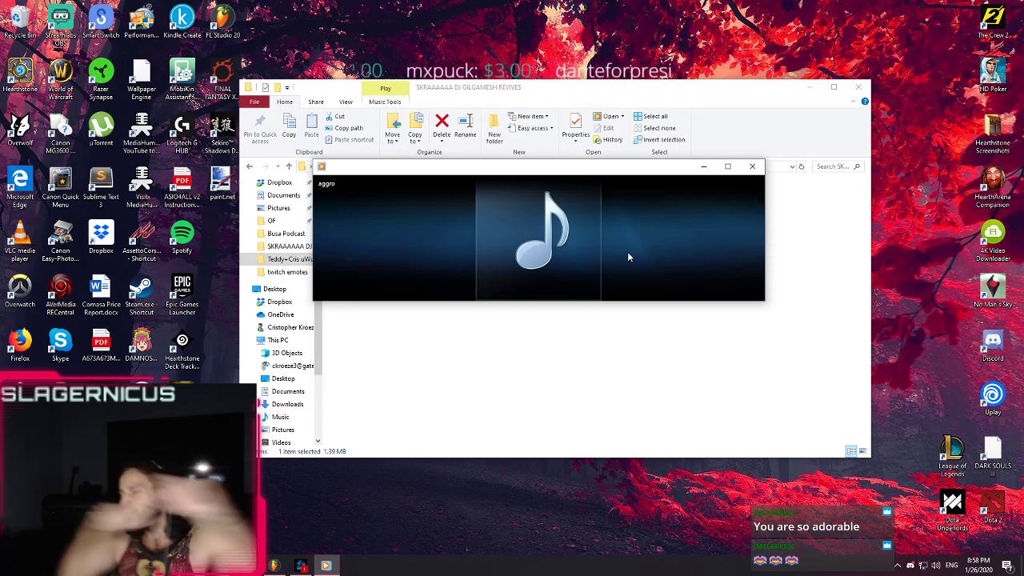
pyautogui.moveTo(622, 200)
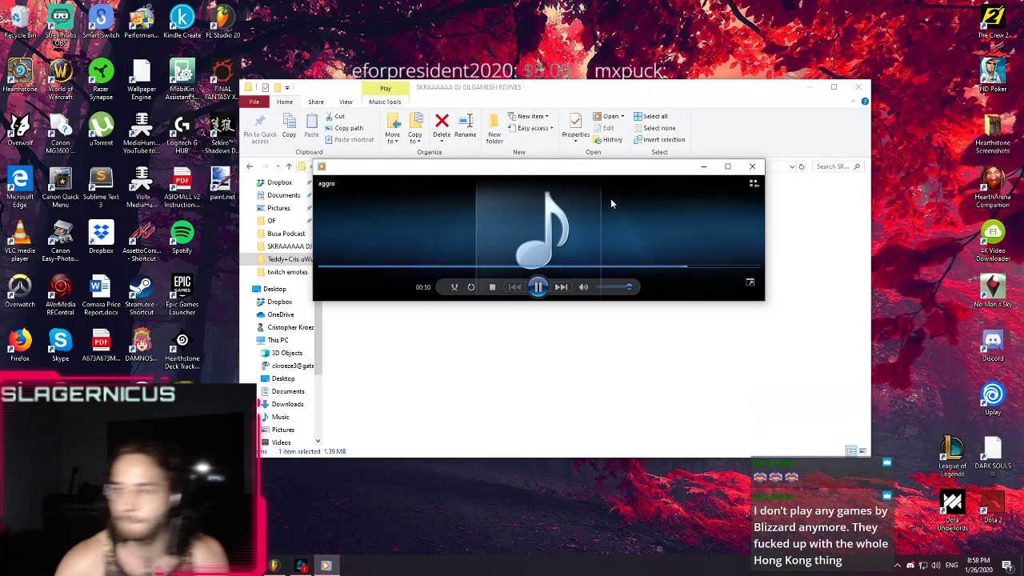
pyautogui.click(753, 166)
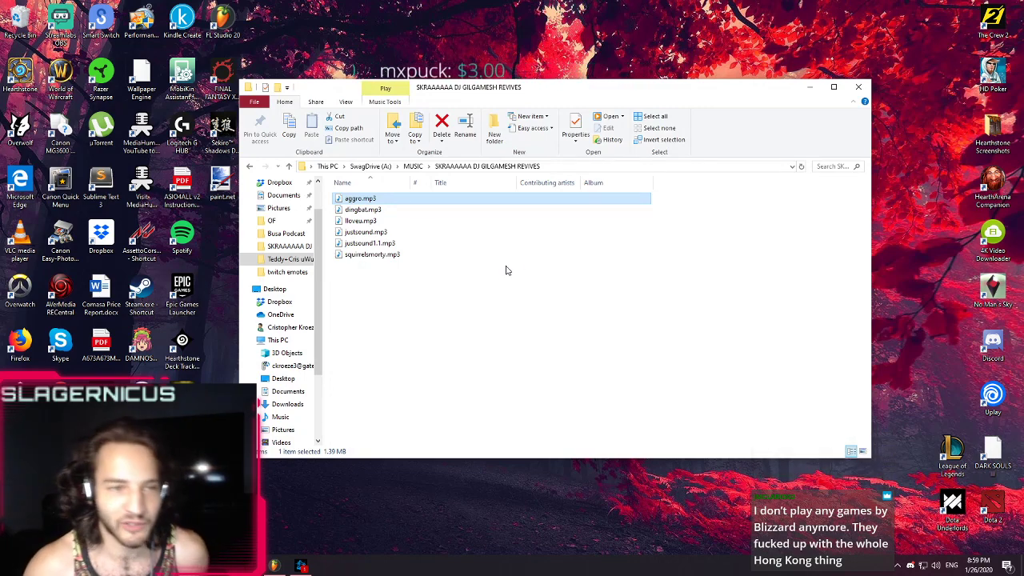
pyautogui.click(463, 260)
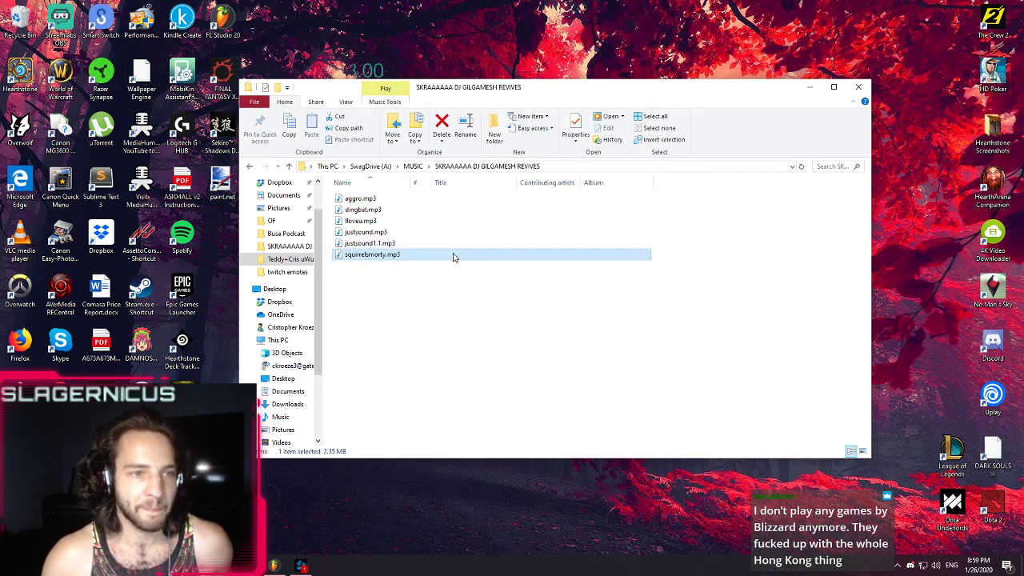
pyautogui.click(859, 86)
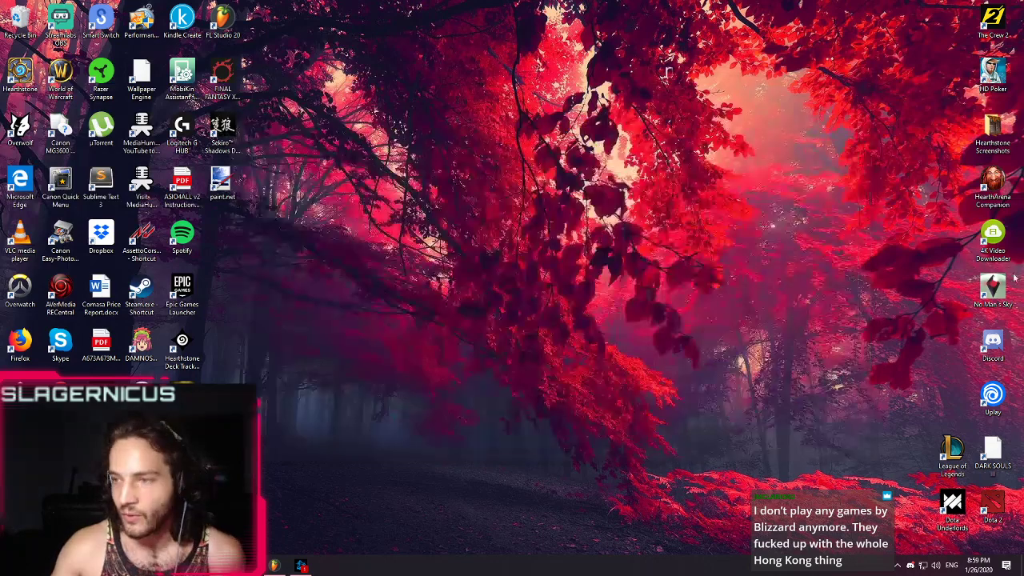